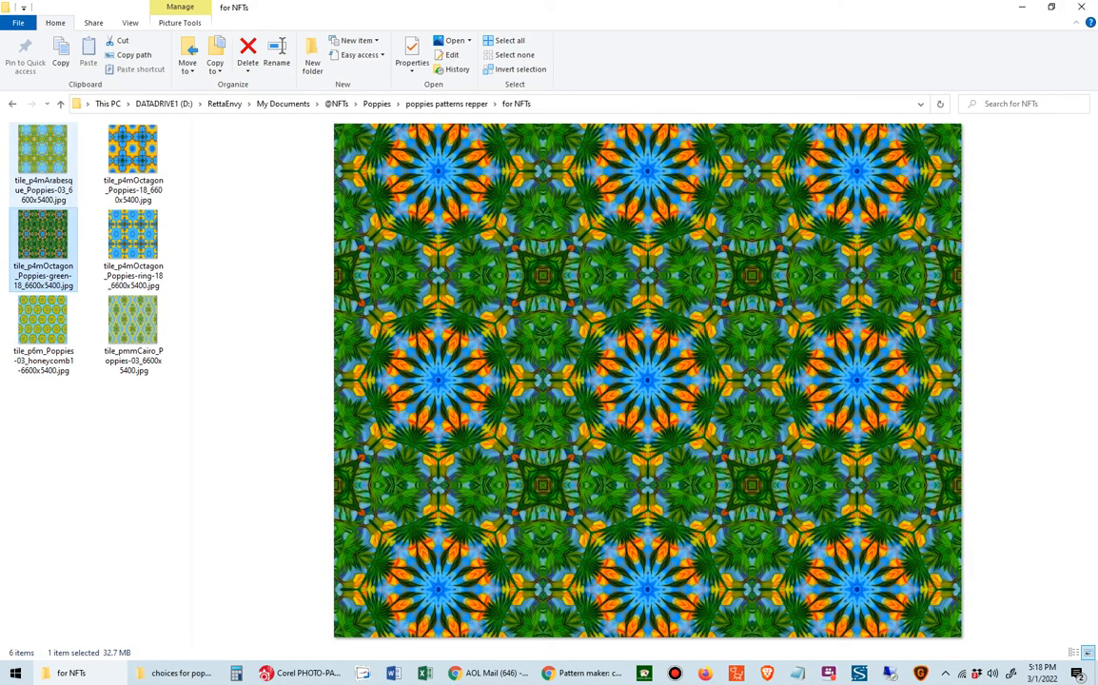
Step: Preview the Arabesque poppies tile, and compare the recoloured Poppies image variants in the "choices for poppies nfts" folder
left_click(42, 157)
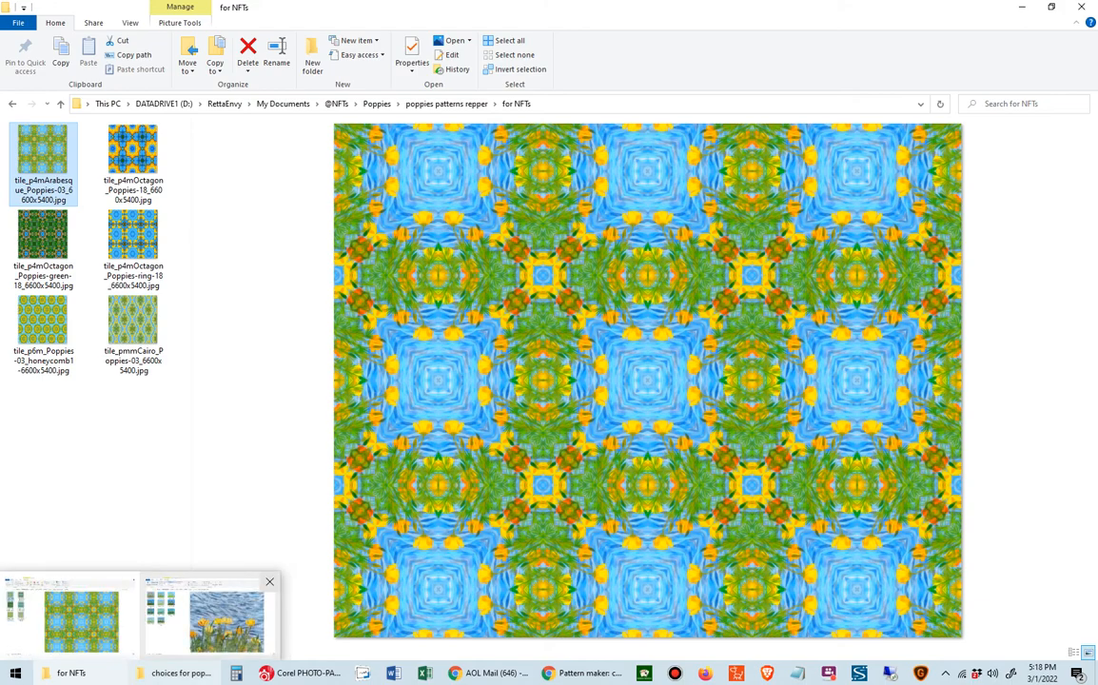
left_click(205, 585)
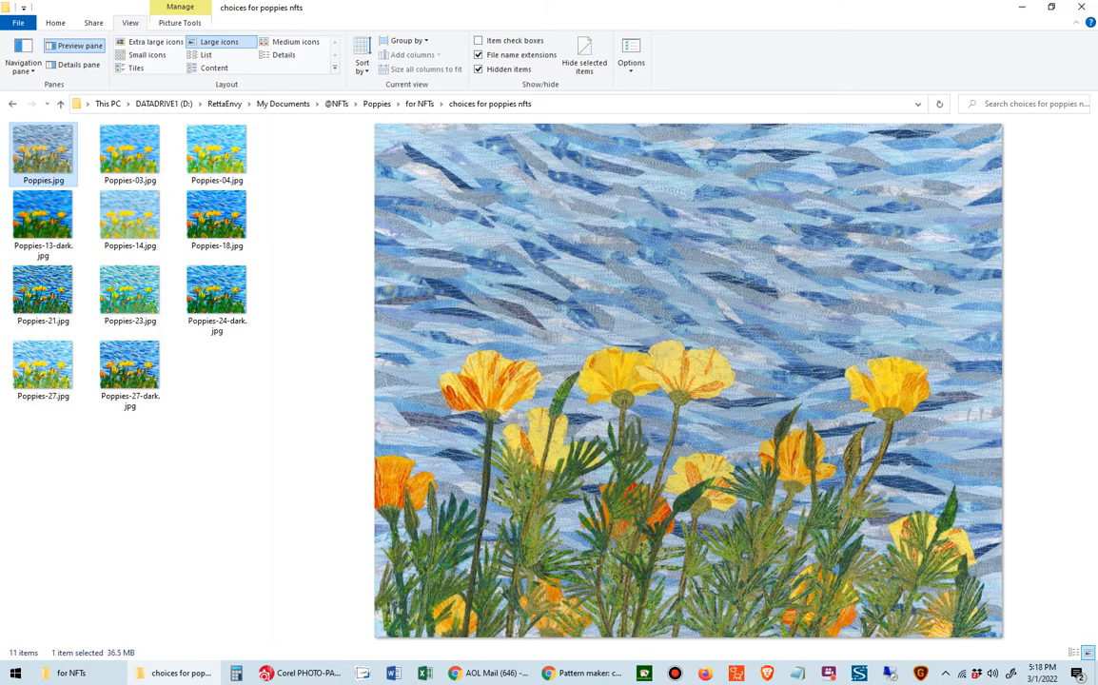
left_click(129, 152)
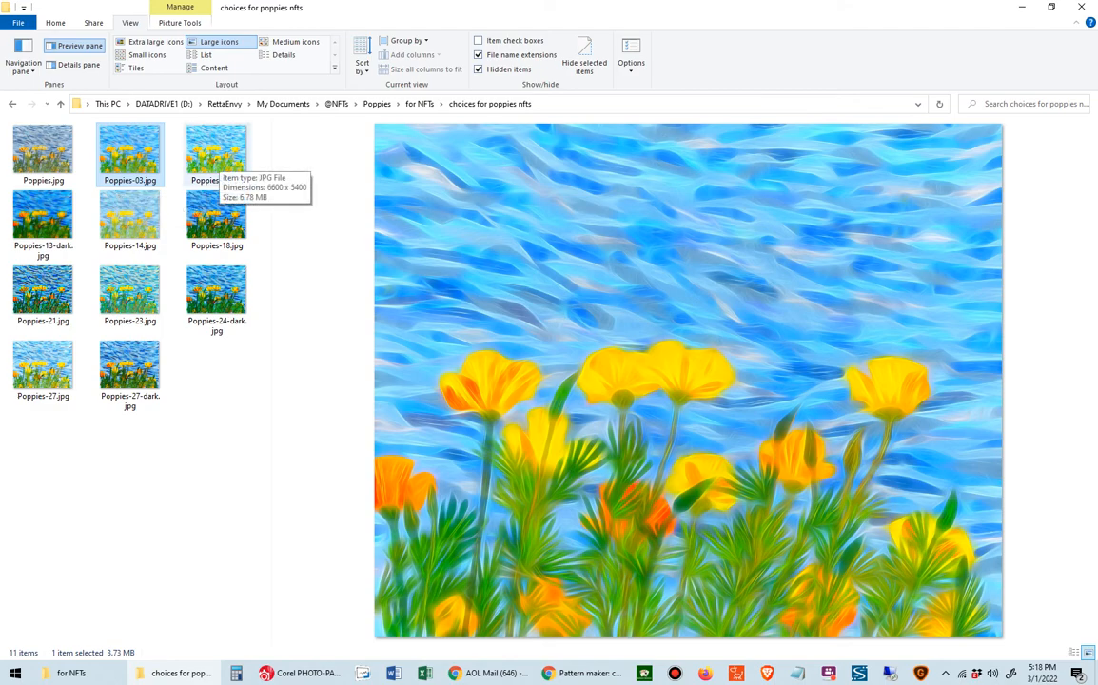
left_click(215, 157)
left_click(217, 218)
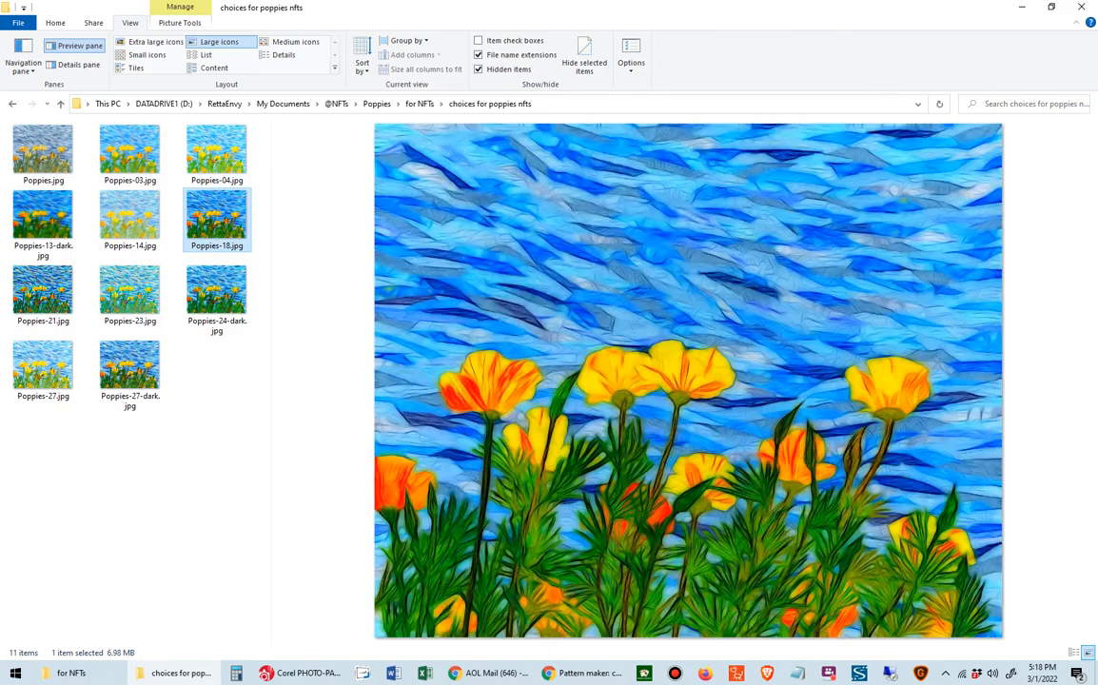
left_click(129, 218)
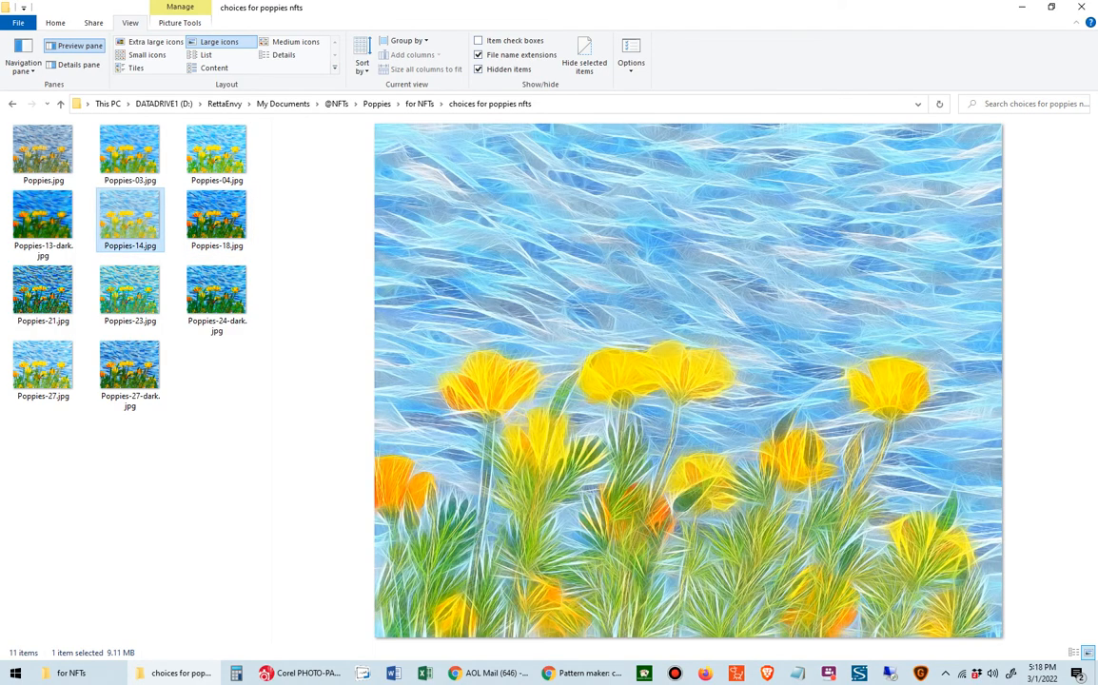
left_click(42, 219)
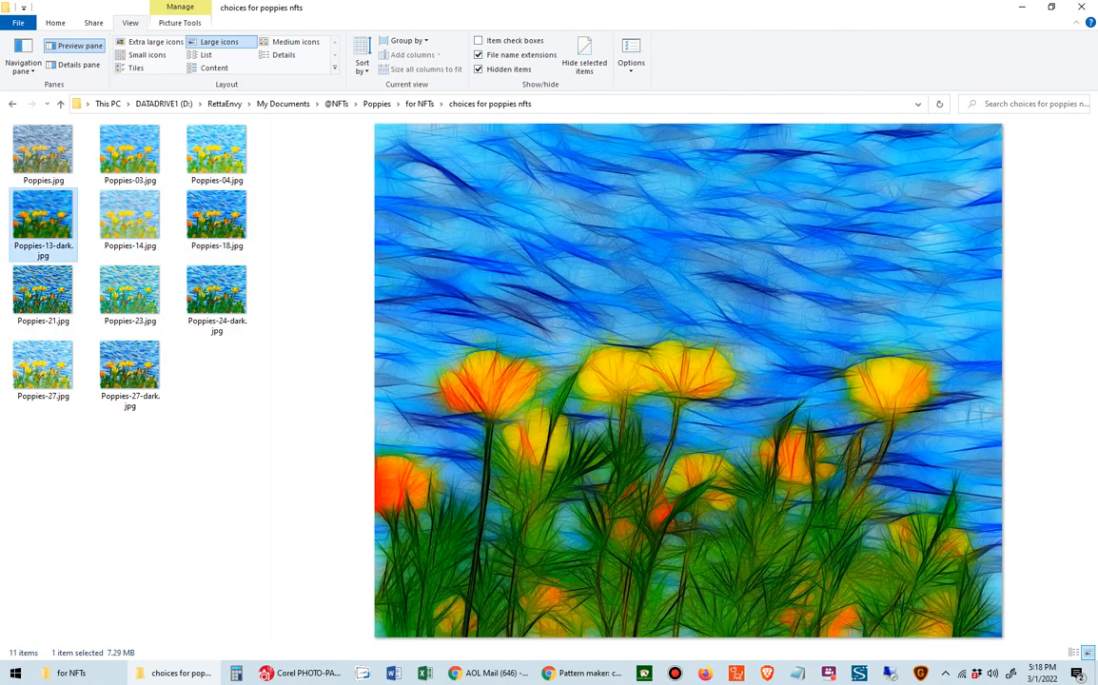
left_click(43, 291)
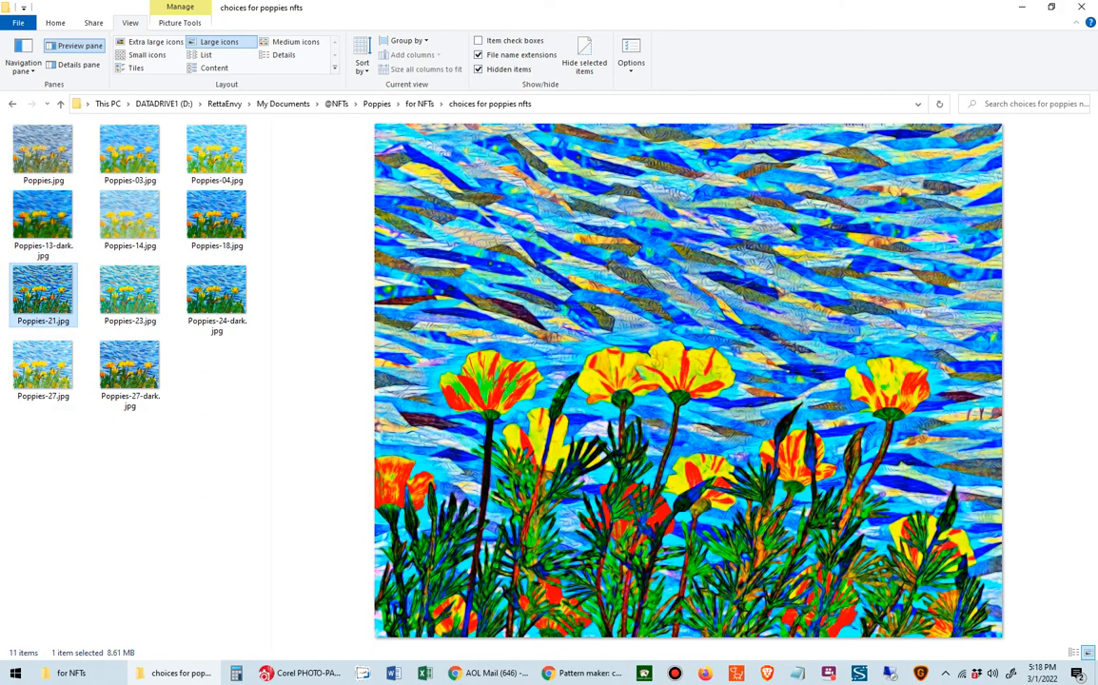
left_click(152, 293)
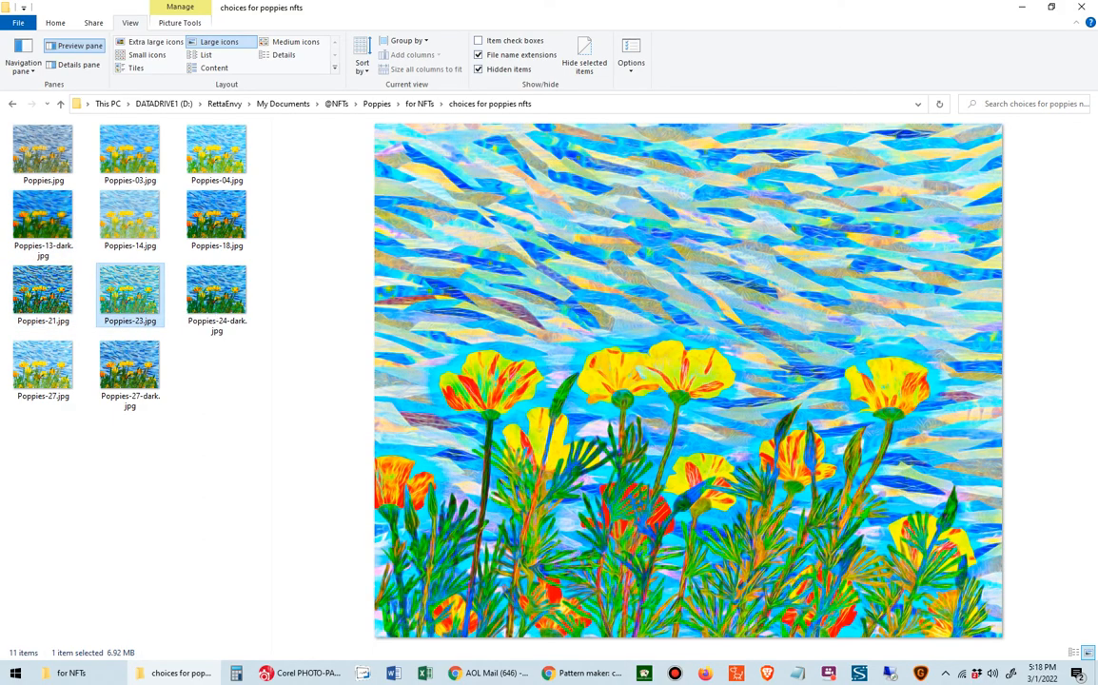
Step: Switch to the Repper website in Chrome and launch its pattern design app
left_click(76, 673)
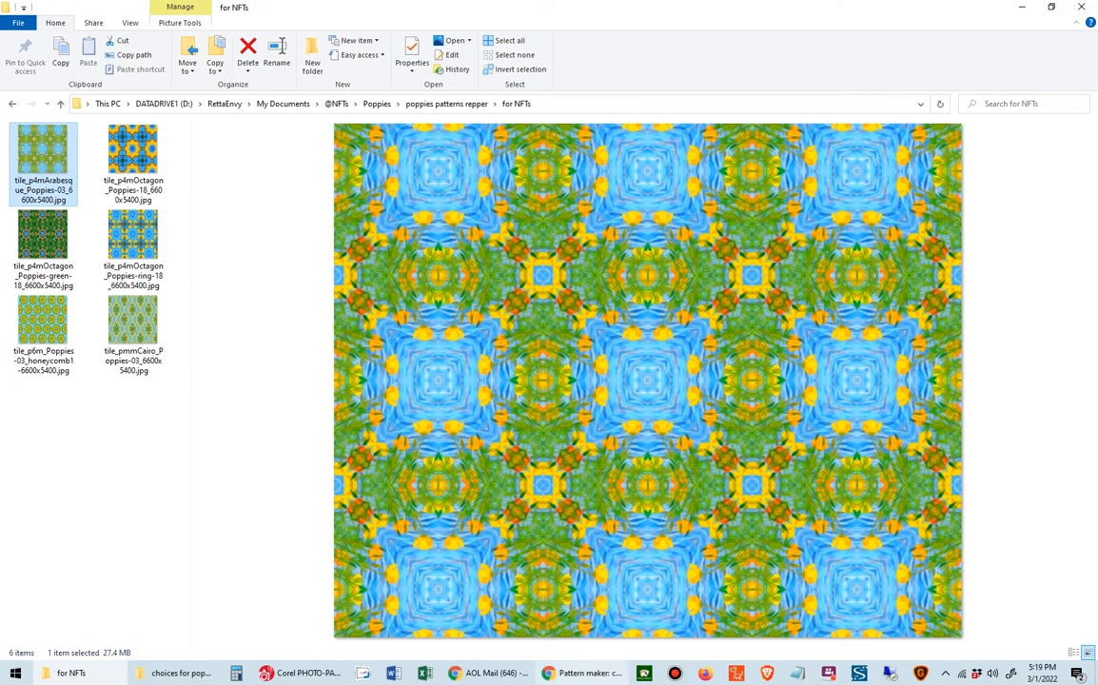
mouse_move(548, 672)
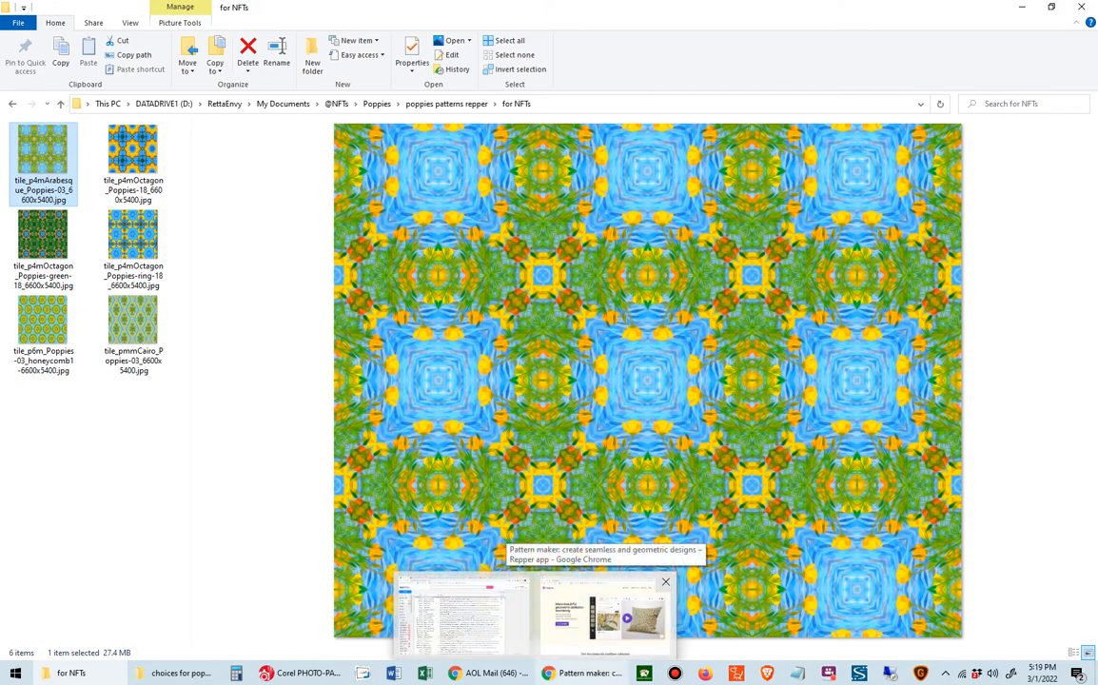
left_click(605, 616)
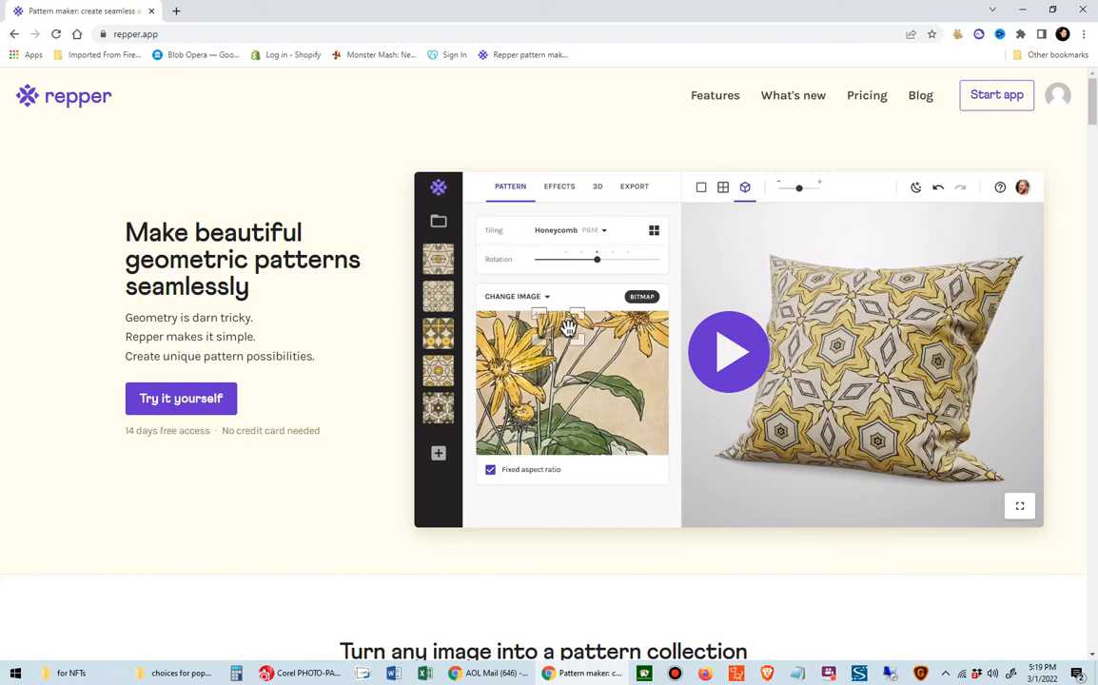
left_click(996, 94)
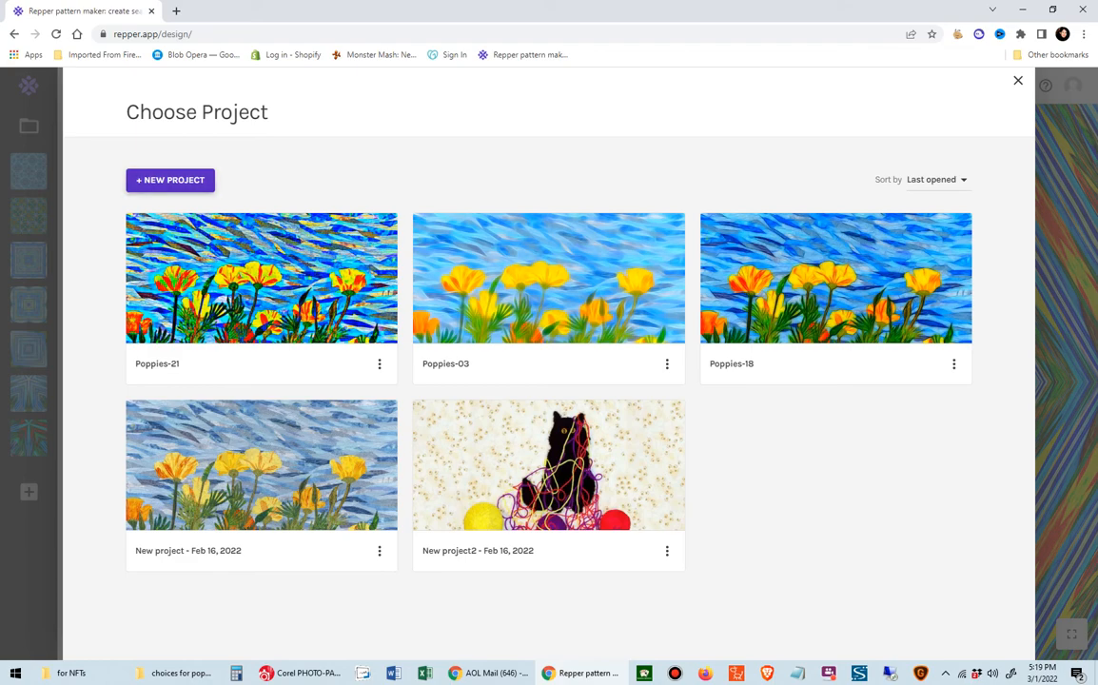
Step: Create a new Repper project titled "Poppies-4"
left_click(170, 179)
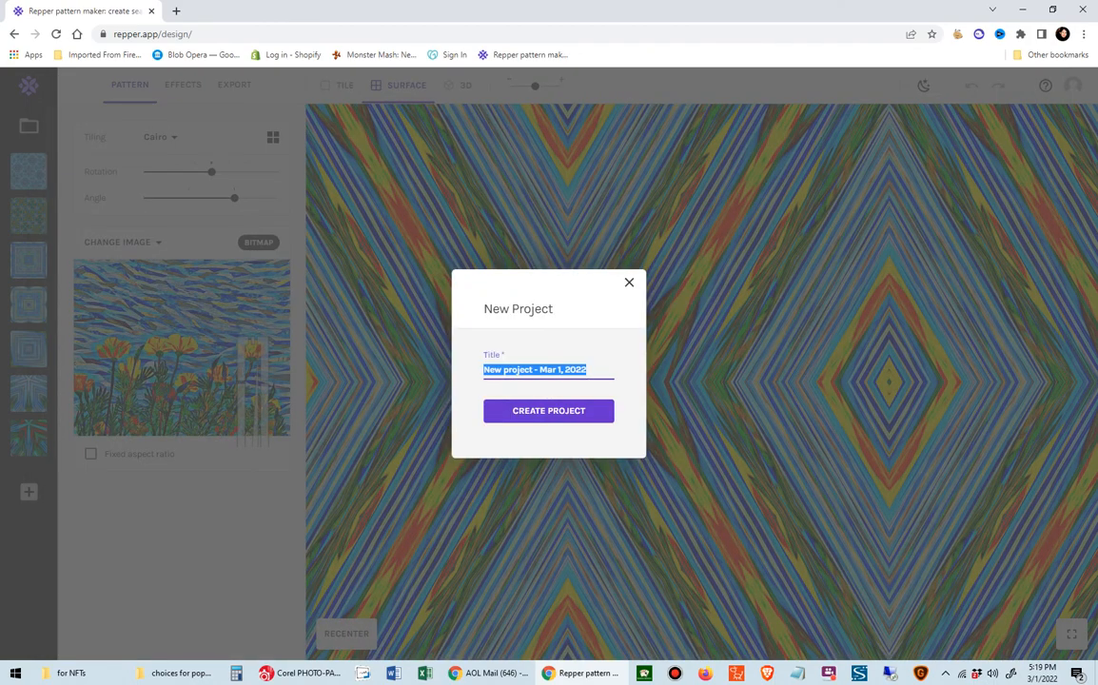
type("Poppies")
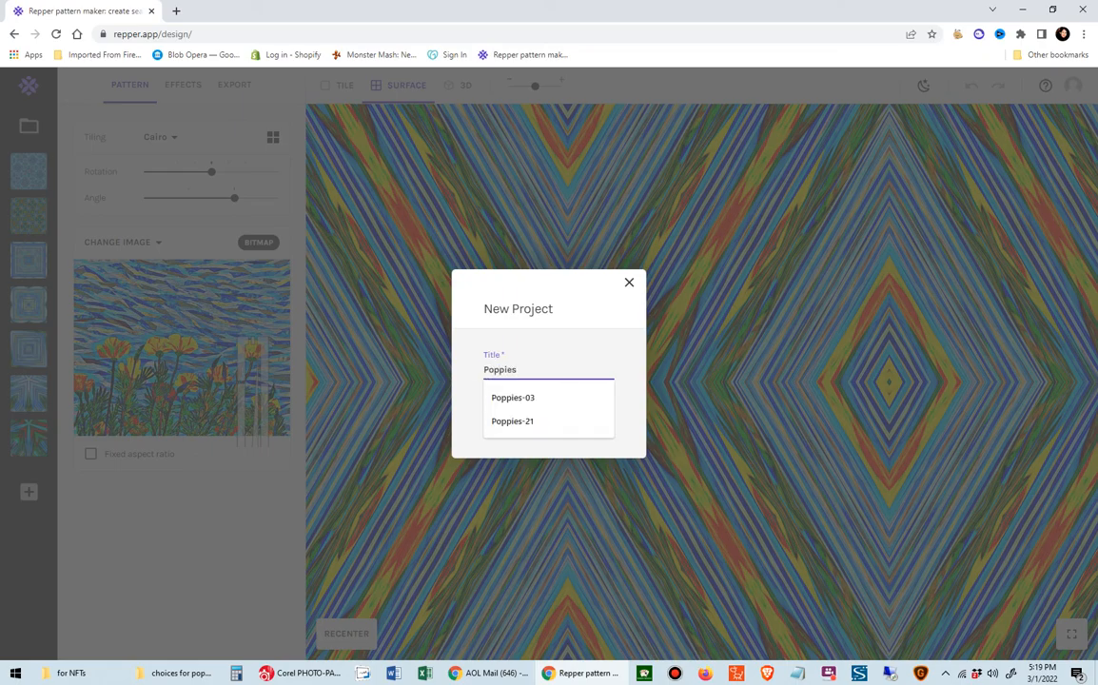
type("-4")
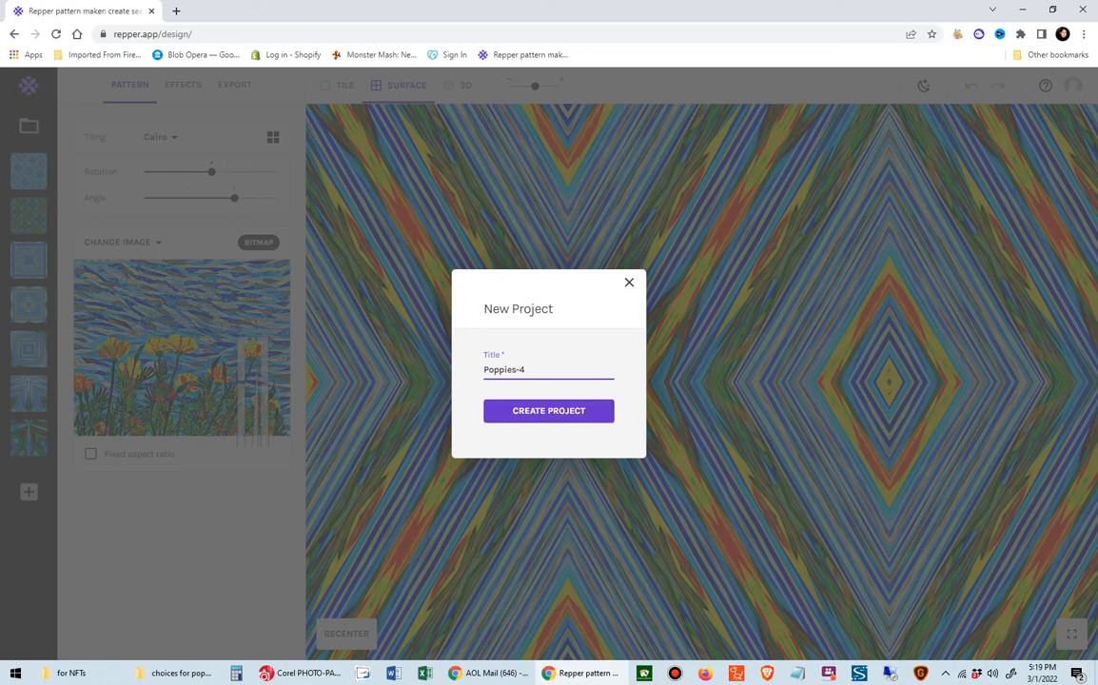
key("Return")
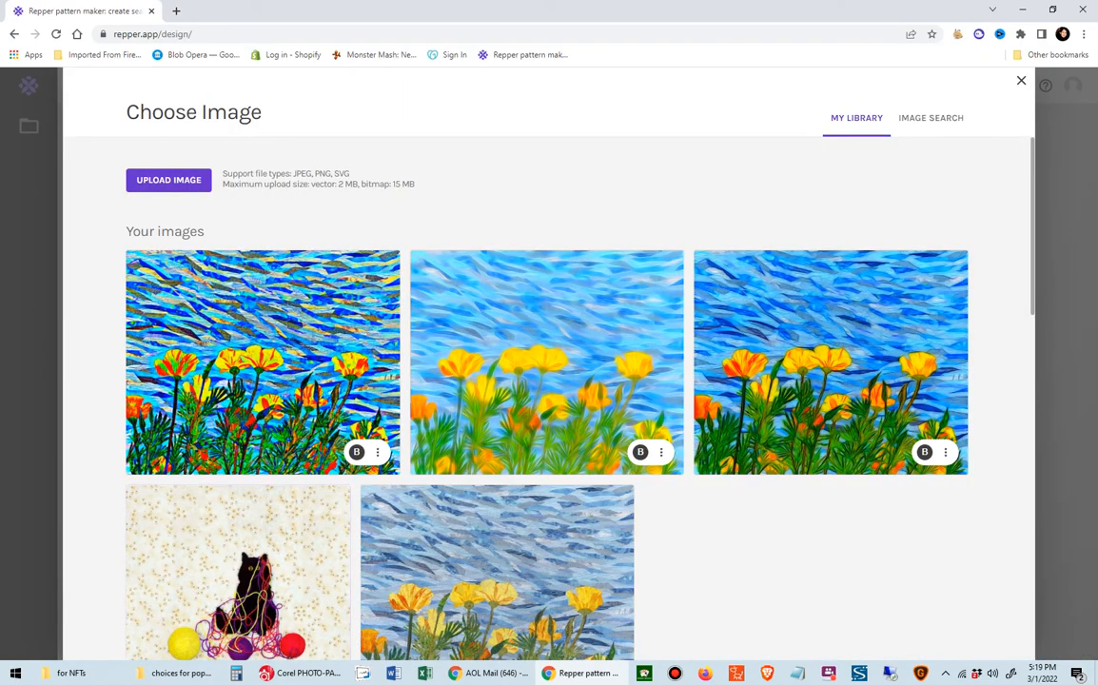
Step: Upload Poppies-13-dark.jpg from the "choices for poppies nfts" folder to the Repper image library and choose it as the pattern's source image
mouse_move(303, 673)
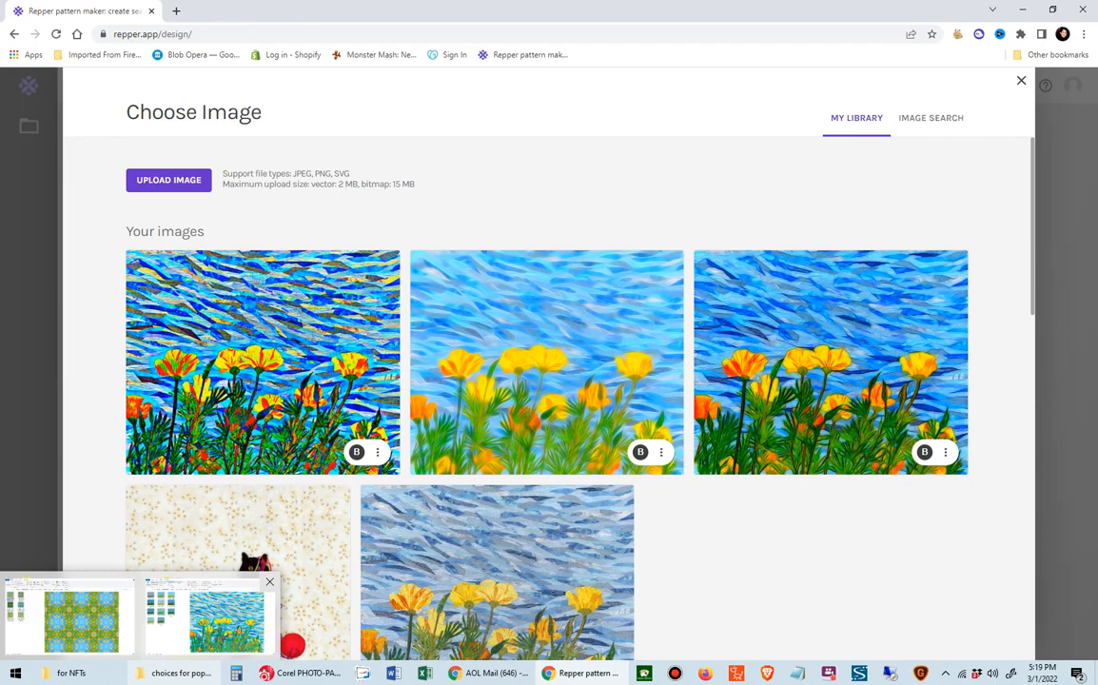
left_click(204, 619)
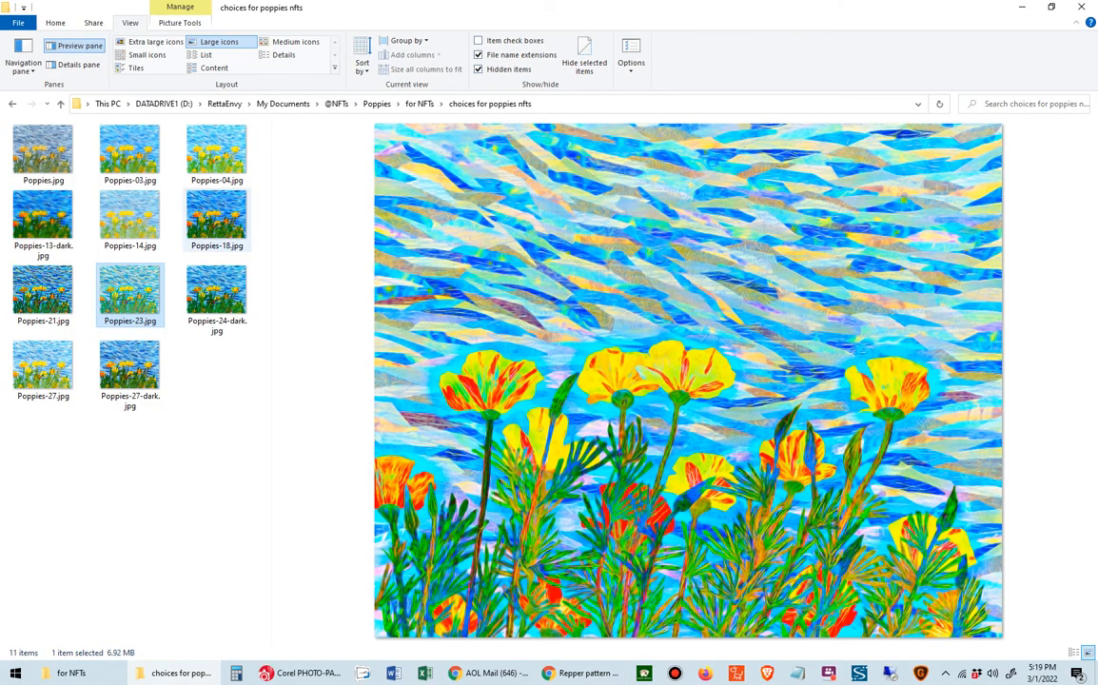
left_click(43, 217)
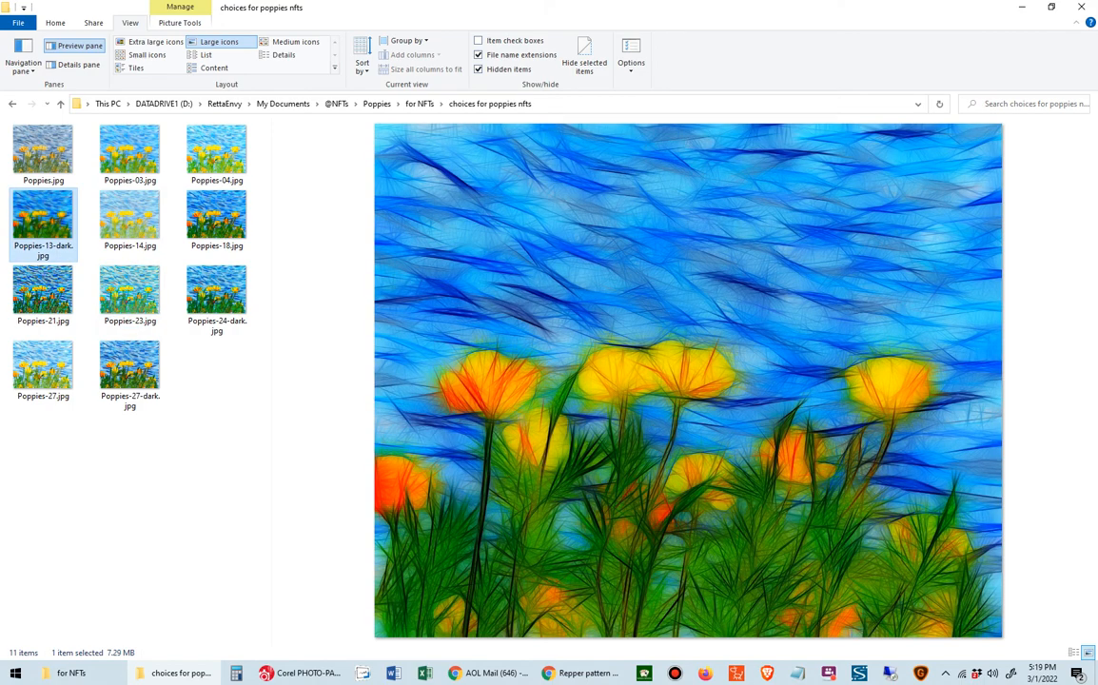
left_click_drag(43, 217, 194, 222)
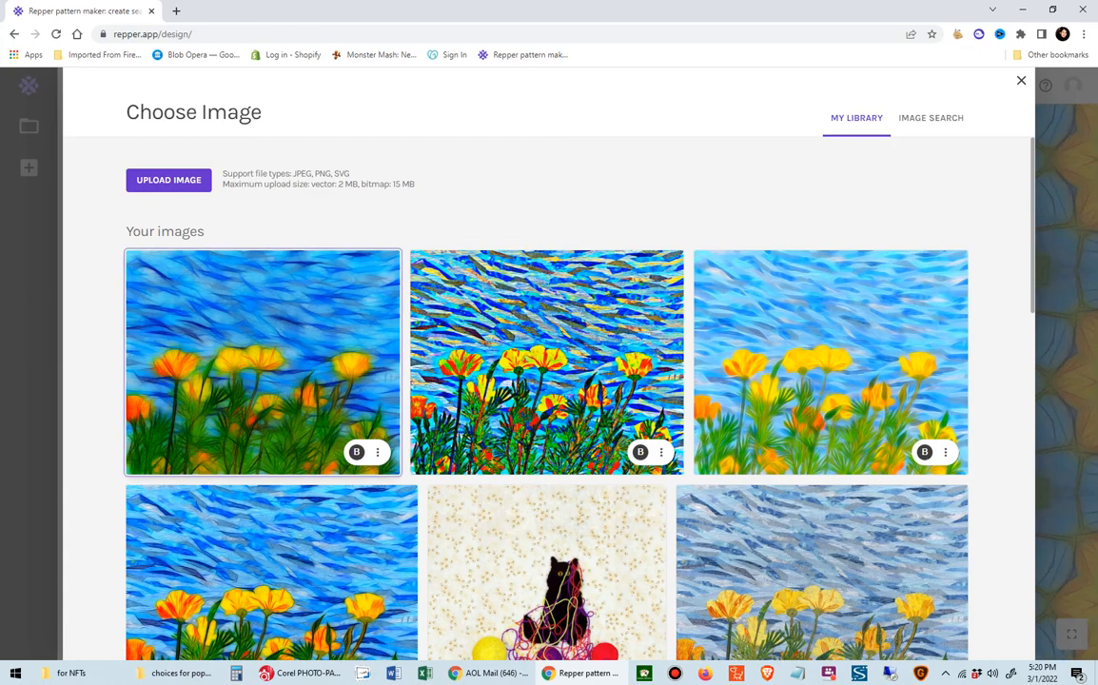
left_click(180, 328)
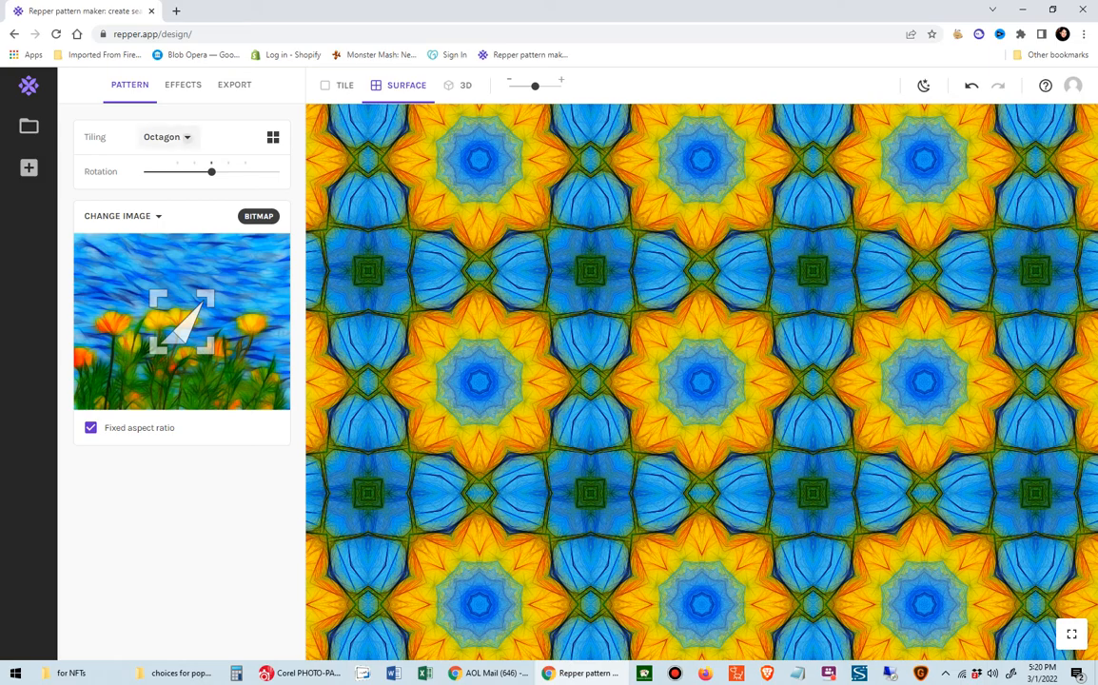
Step: Apply the Half Brick tiling and enlarge the sampling frame, moving it lower to cover the central poppies and their stems
left_click(166, 136)
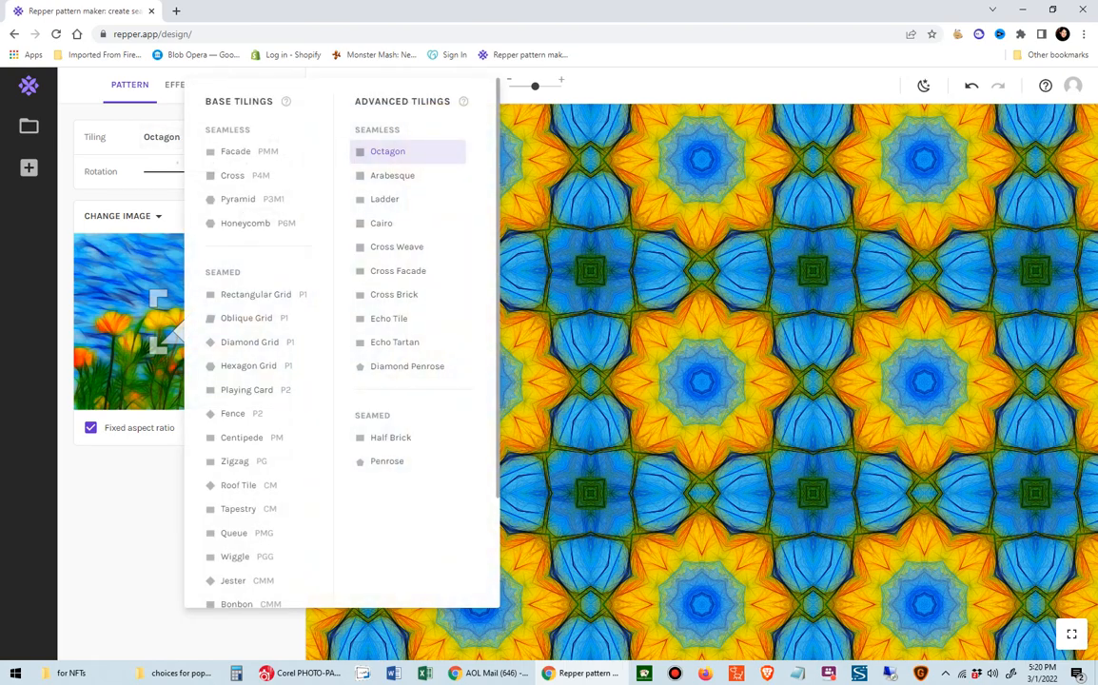
left_click(250, 151)
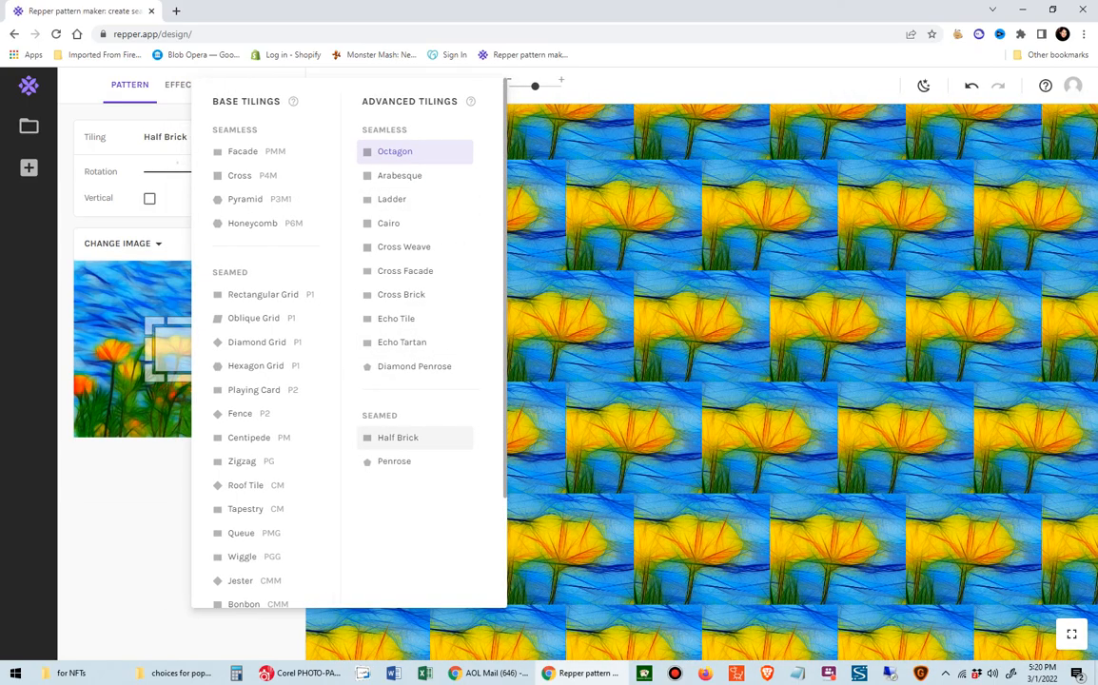
left_click(397, 437)
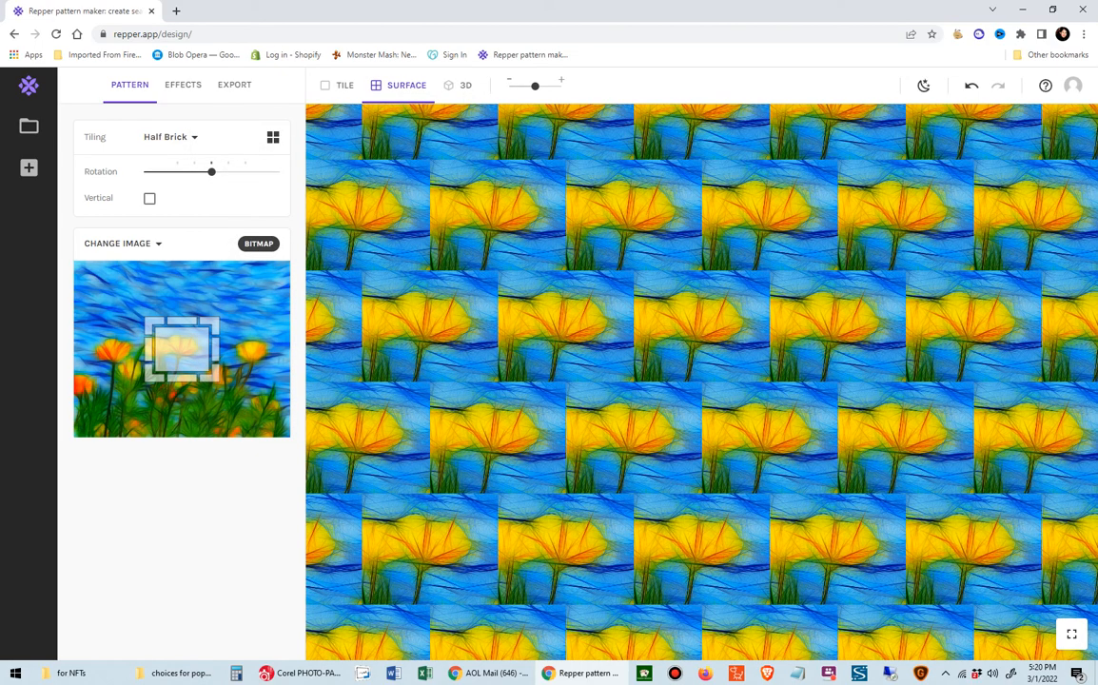
mouse_move(145, 320)
left_mouse_down()
mouse_move(90, 276)
mouse_move(134, 305)
left_mouse_up()
mouse_move(176, 343)
left_mouse_down()
mouse_move(241, 379)
mouse_move(246, 398)
mouse_move(247, 348)
mouse_move(157, 349)
mouse_move(149, 326)
mouse_move(183, 364)
left_mouse_up()
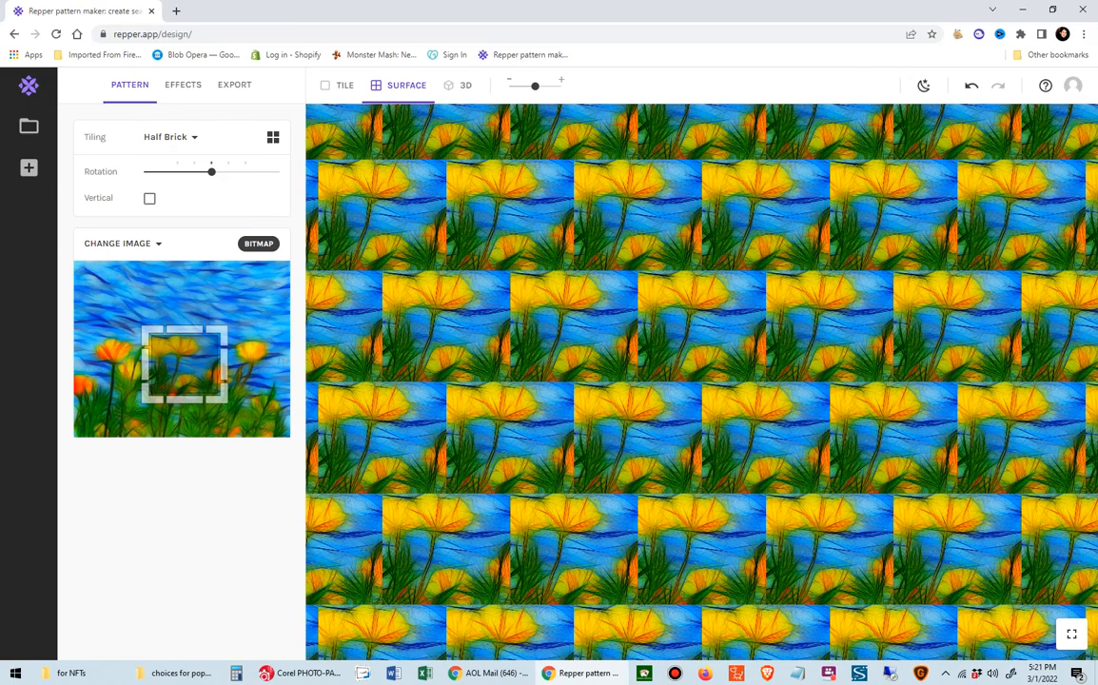
Step: Try the Black & White, Vignette and Gradient effects on the pattern one at a time, turning each off again
left_click(183, 85)
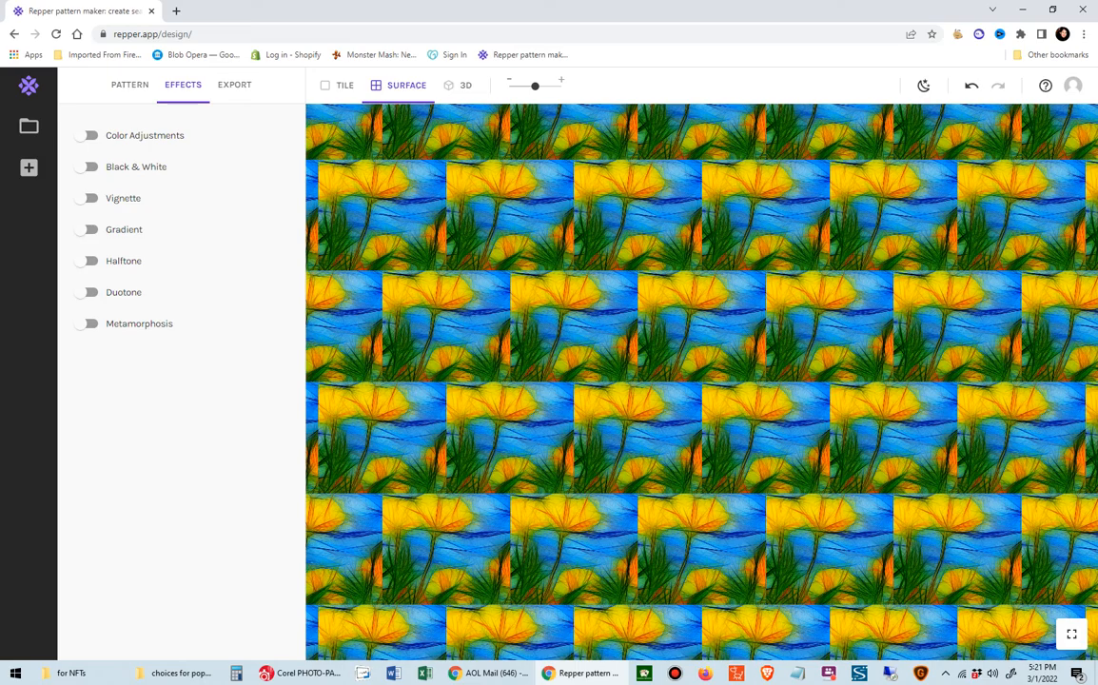
left_click(88, 167)
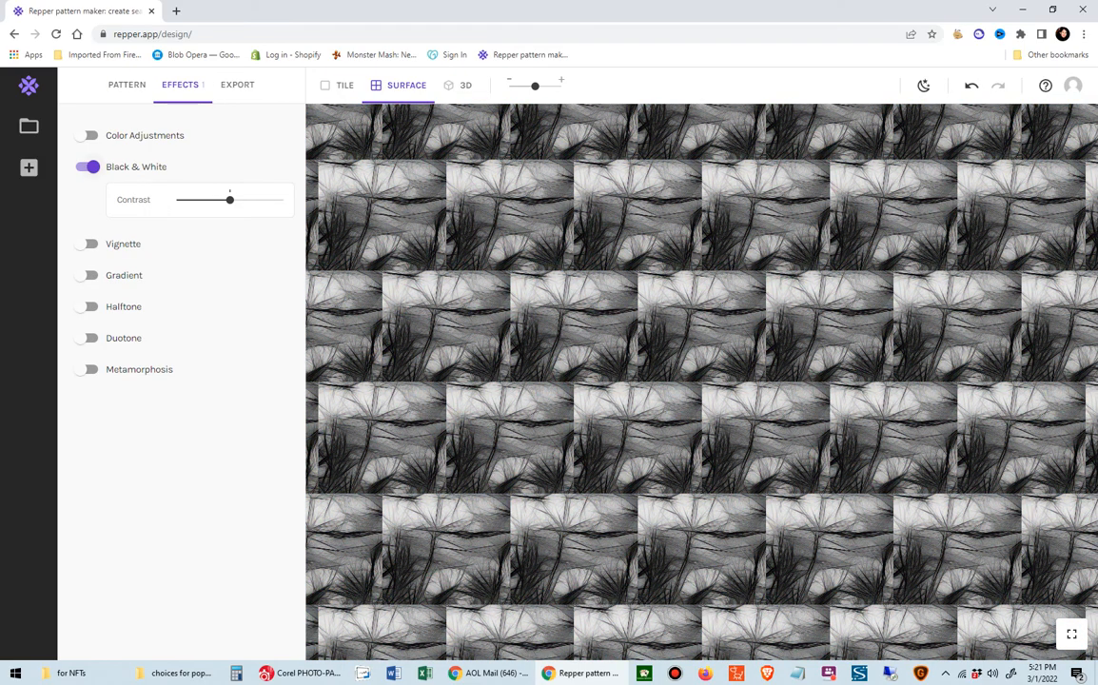
left_click(88, 167)
left_click(88, 197)
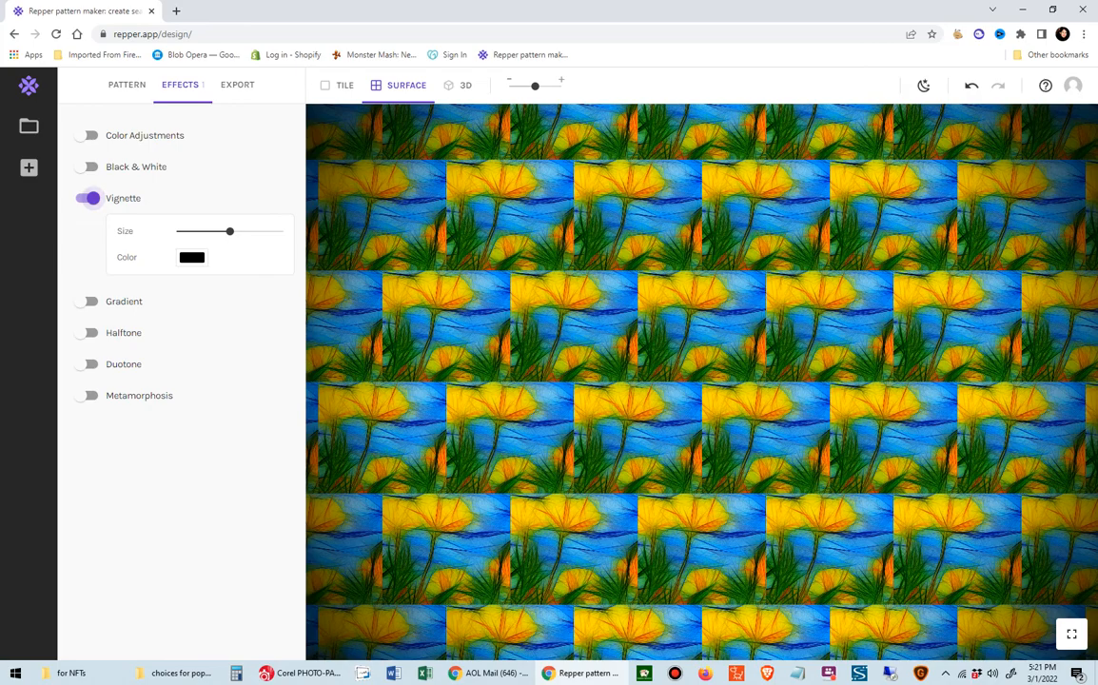
left_click(89, 198)
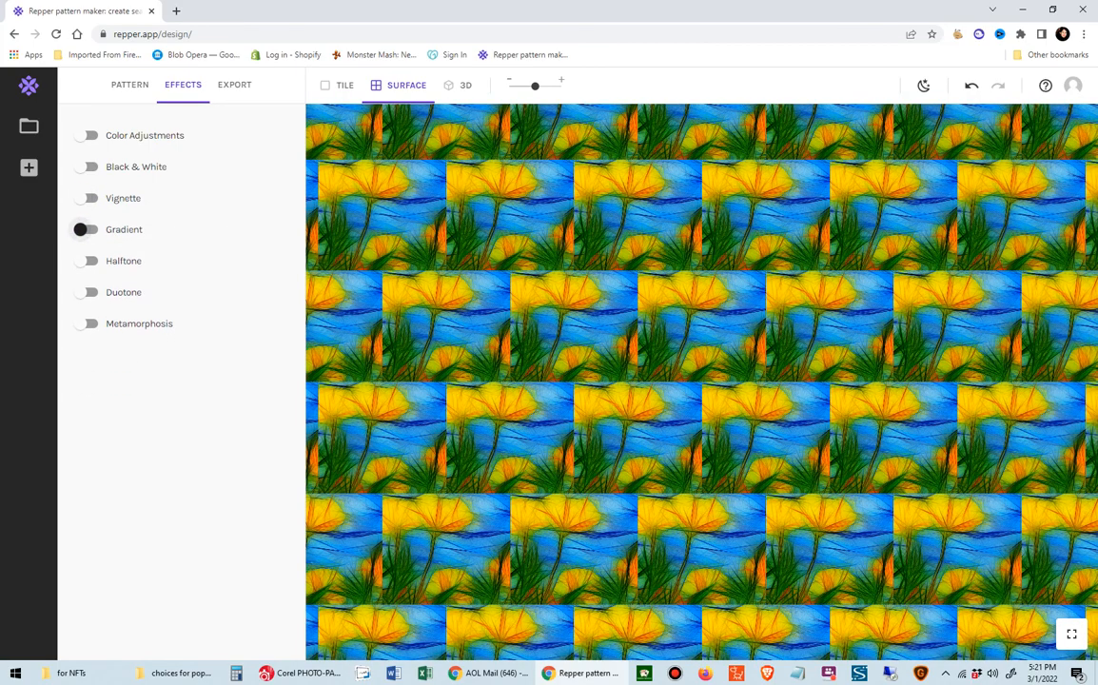
left_click(83, 229)
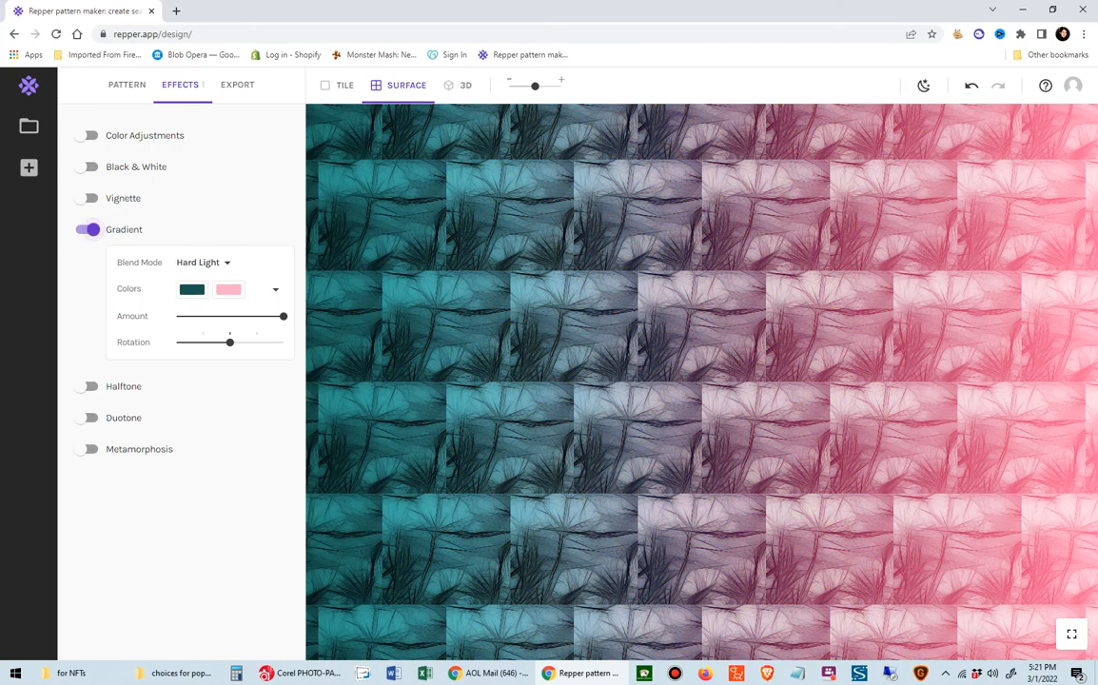
left_click(88, 229)
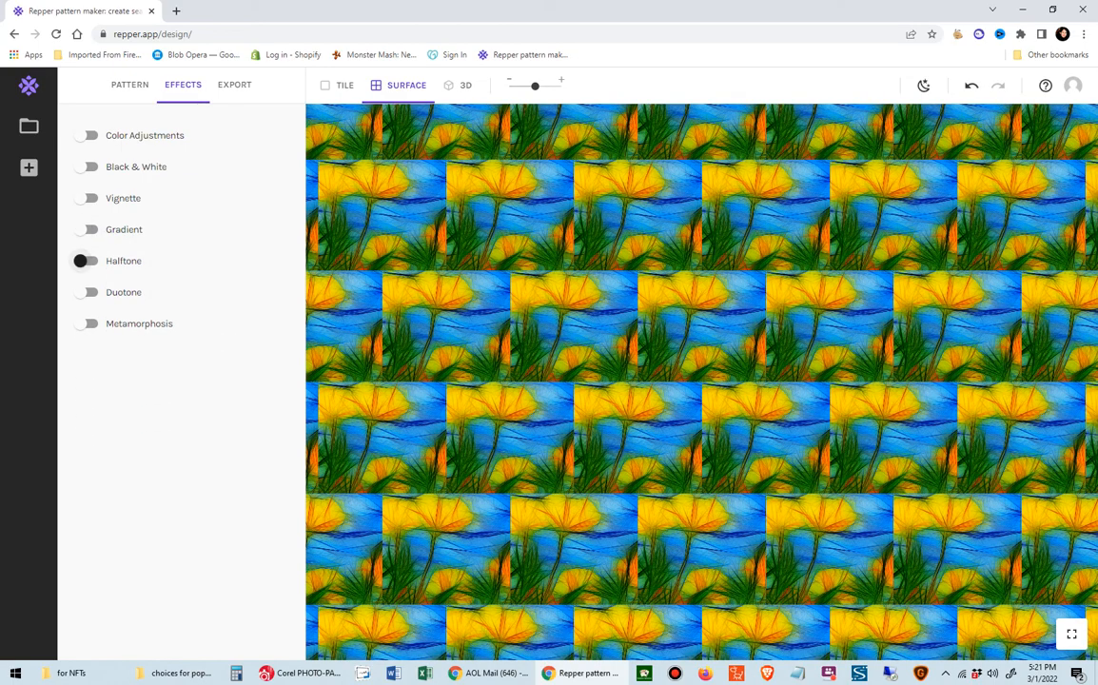
Step: Try the Halftone, Duotone and Metamorphosis effects on the pattern individually, switching each off again
left_click(84, 261)
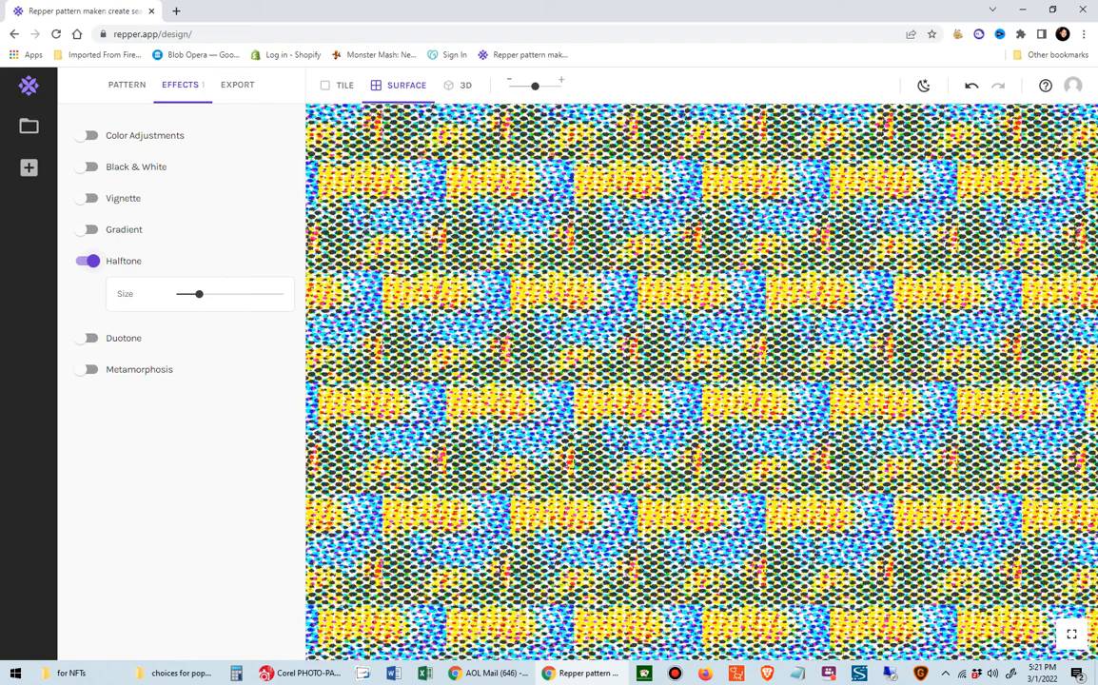
left_click(87, 261)
left_click(86, 292)
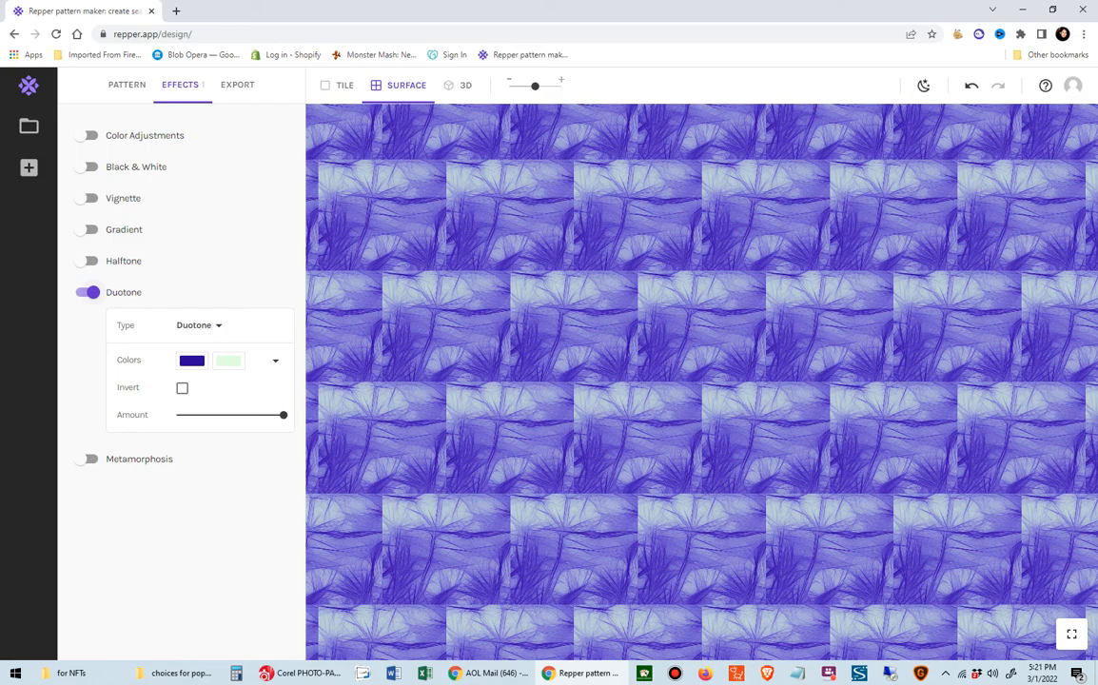
left_click(85, 292)
left_click(85, 323)
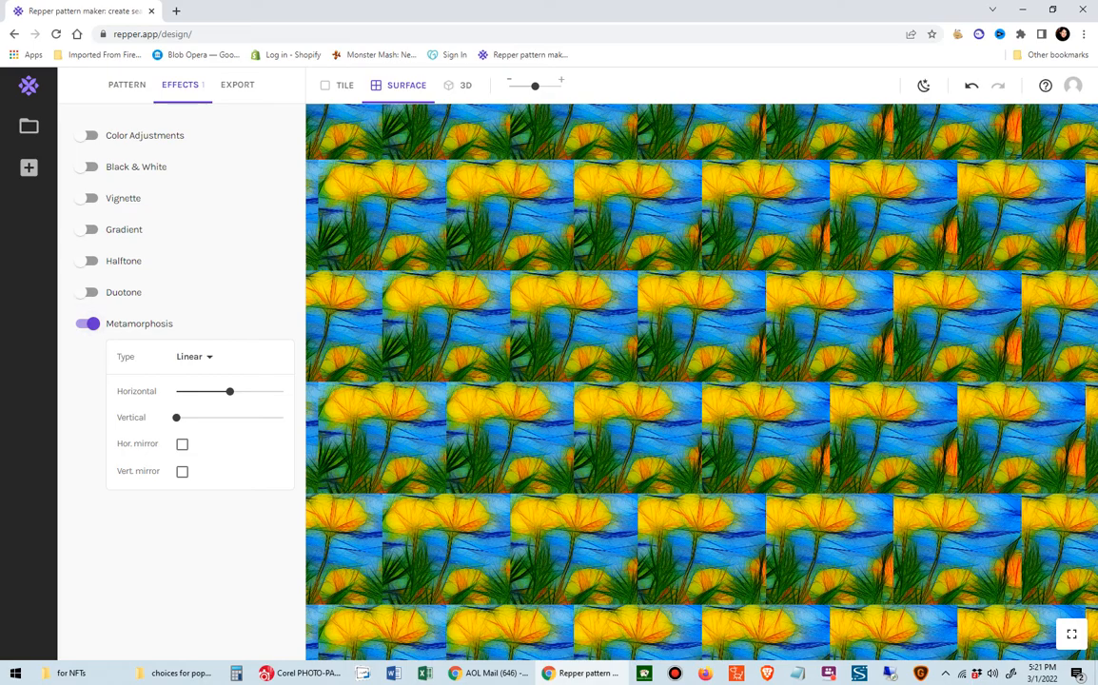
left_click(88, 324)
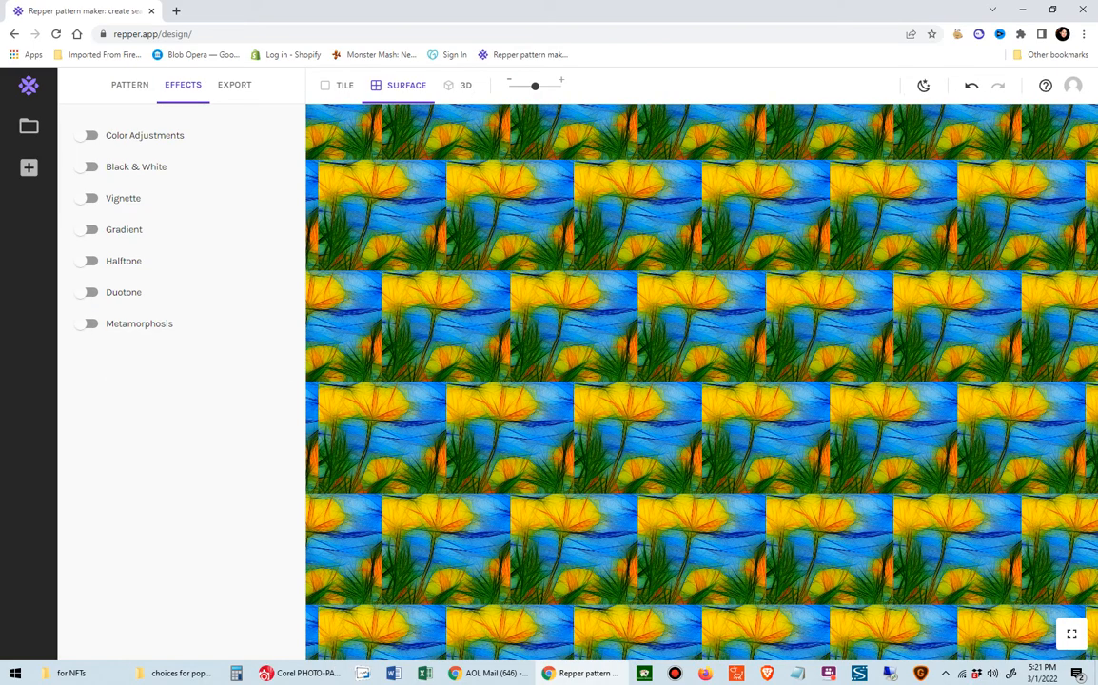
Step: Check the export options and pattern settings, and view the pattern as a single tile and as a repeating surface
left_click(234, 85)
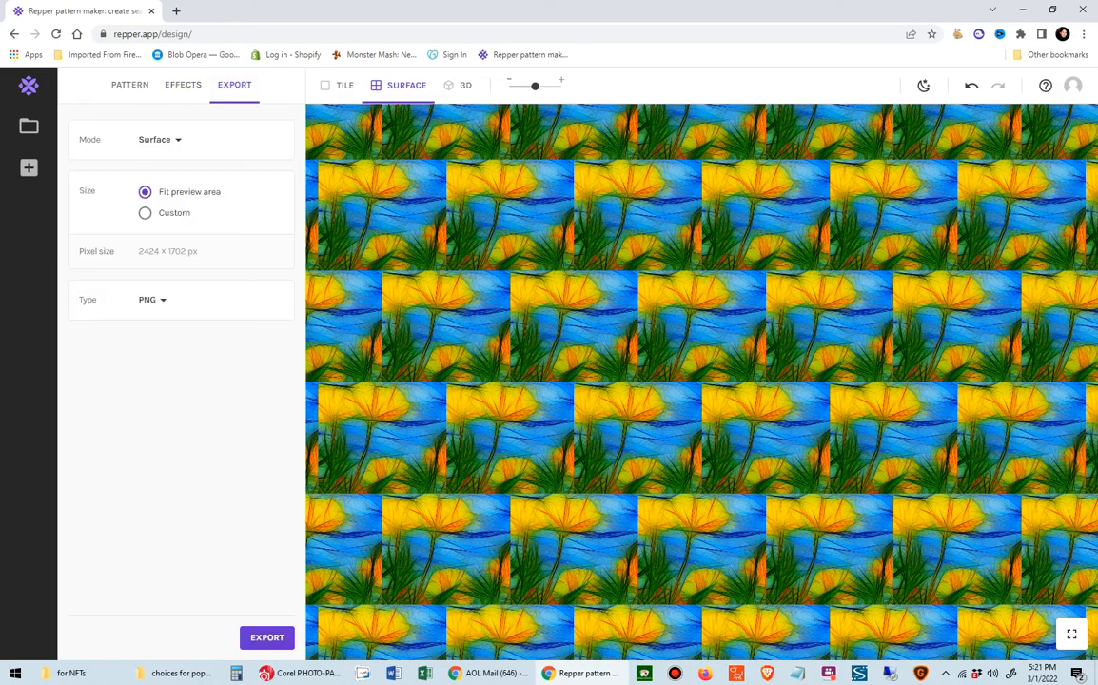
left_click(129, 84)
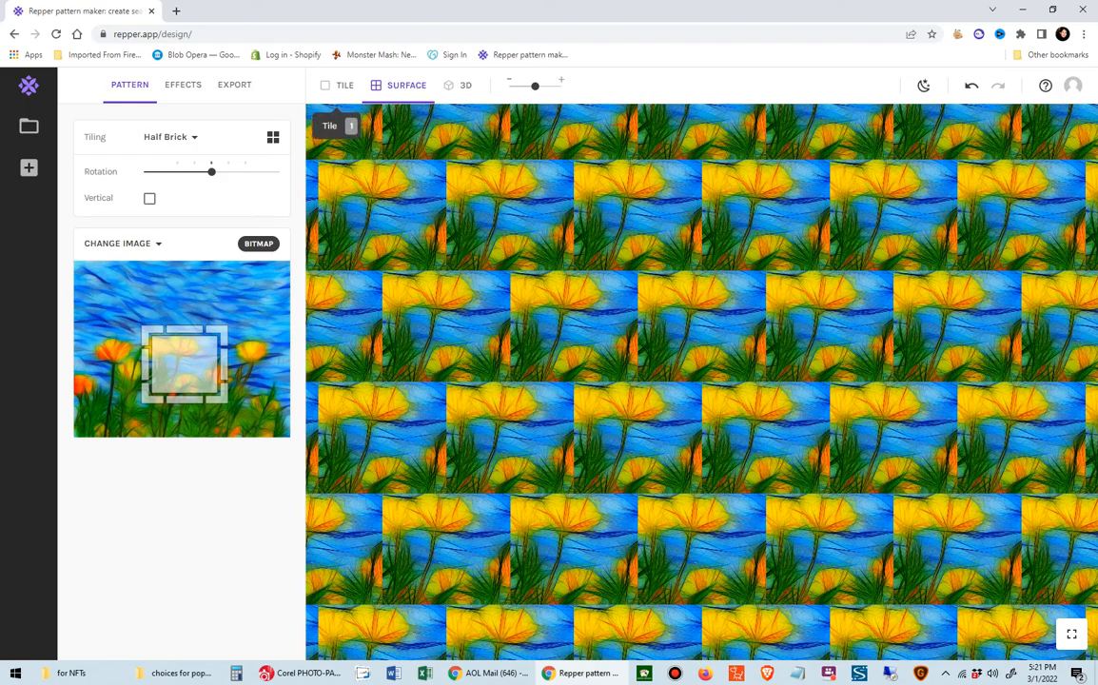
key("1")
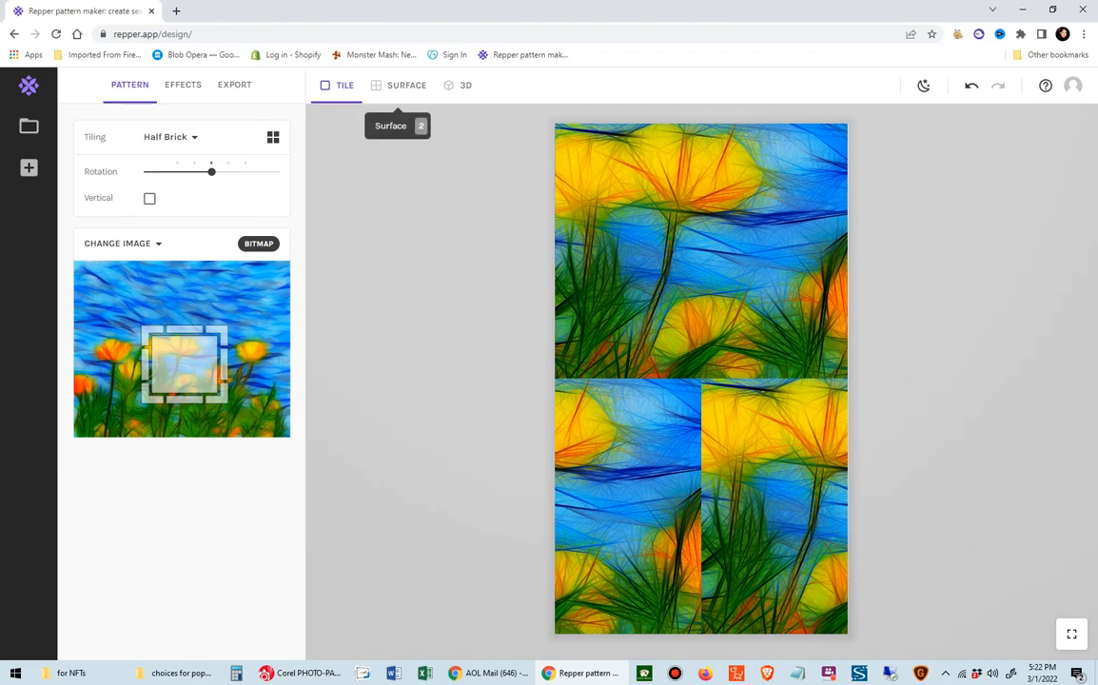
left_click(395, 85)
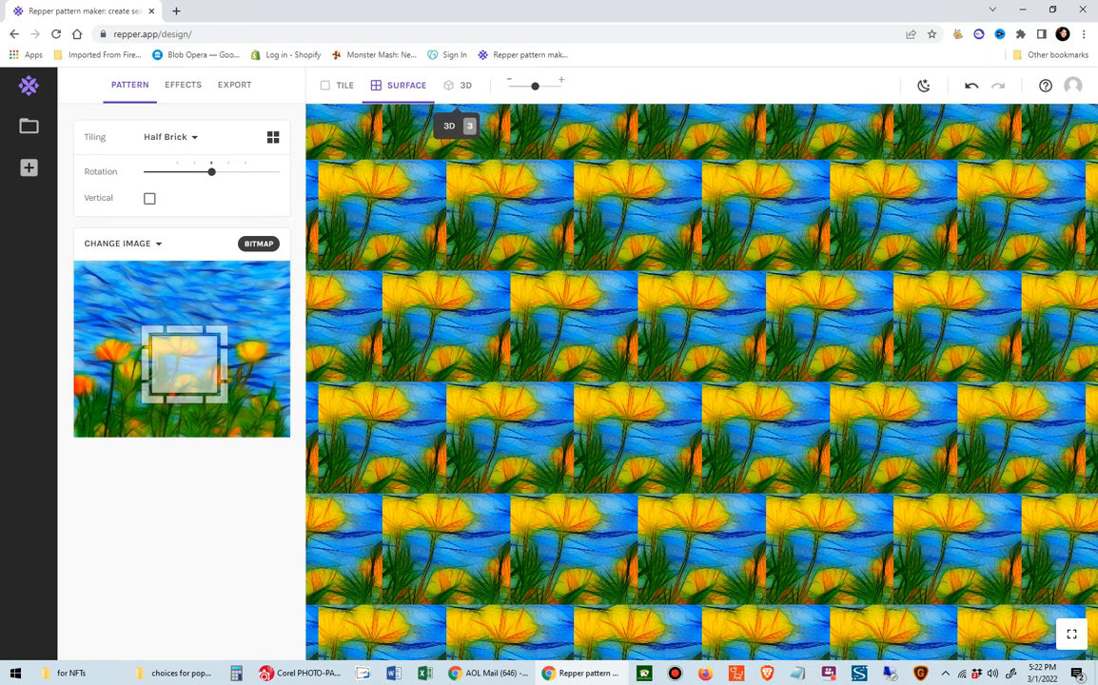
Step: Preview the pattern on the 3D pillow, and resize and move the sampling frame over the single yellow poppy near the image's right edge
left_click(457, 85)
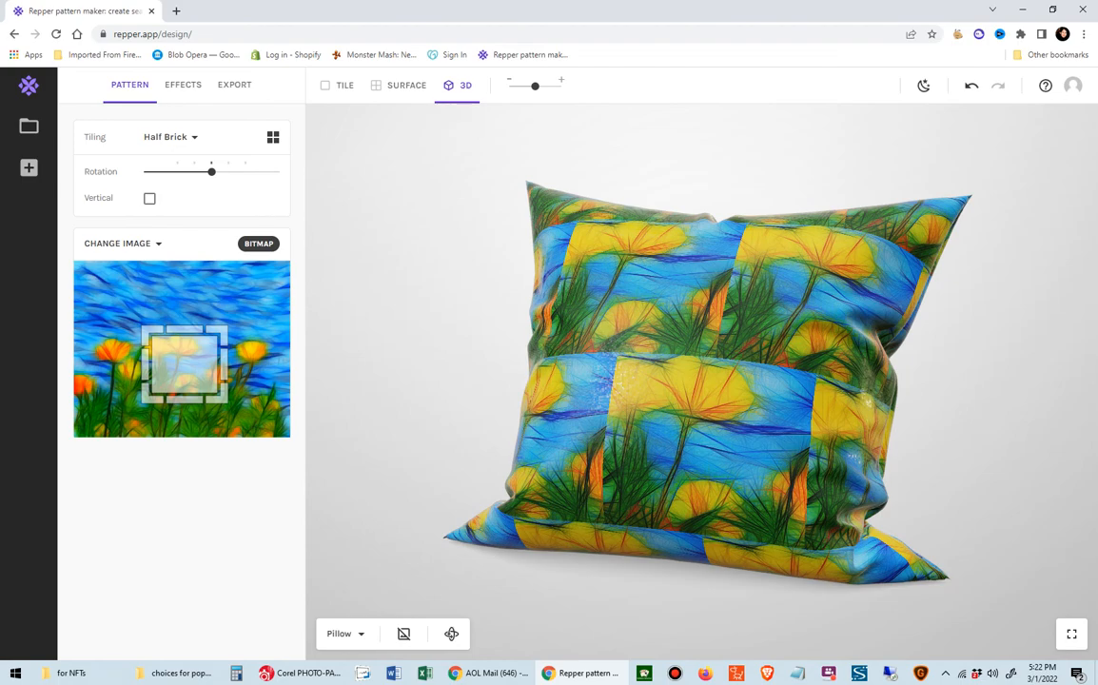
mouse_move(148, 332)
left_mouse_down()
mouse_move(186, 361)
mouse_move(146, 312)
left_mouse_up()
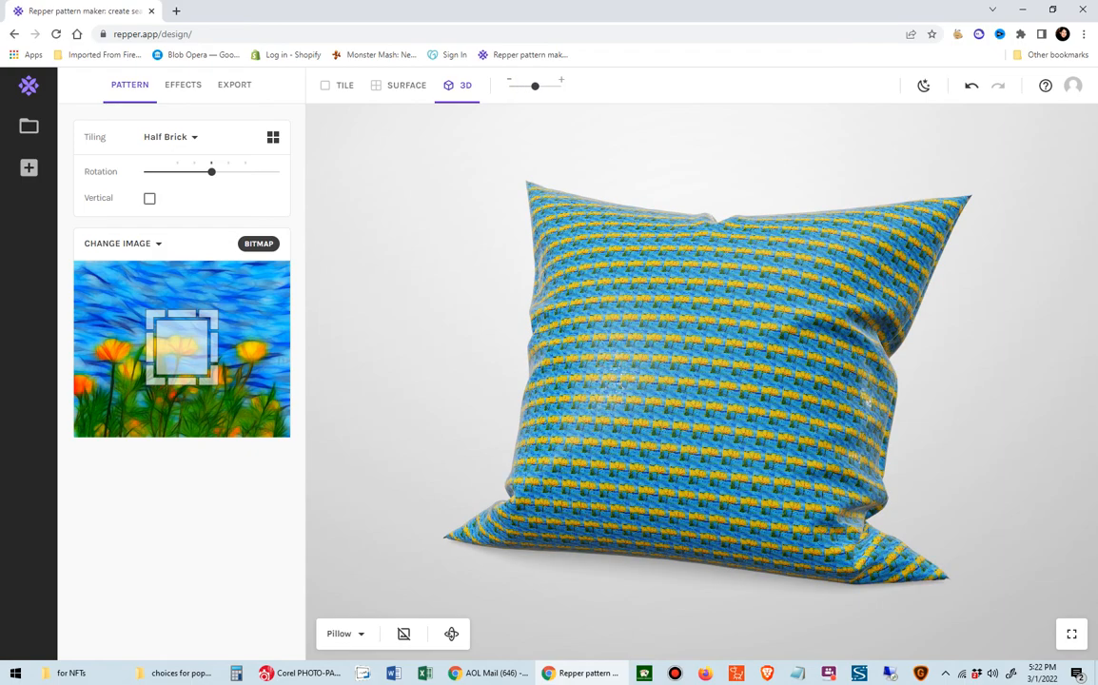
left_click_drag(180, 347, 251, 354)
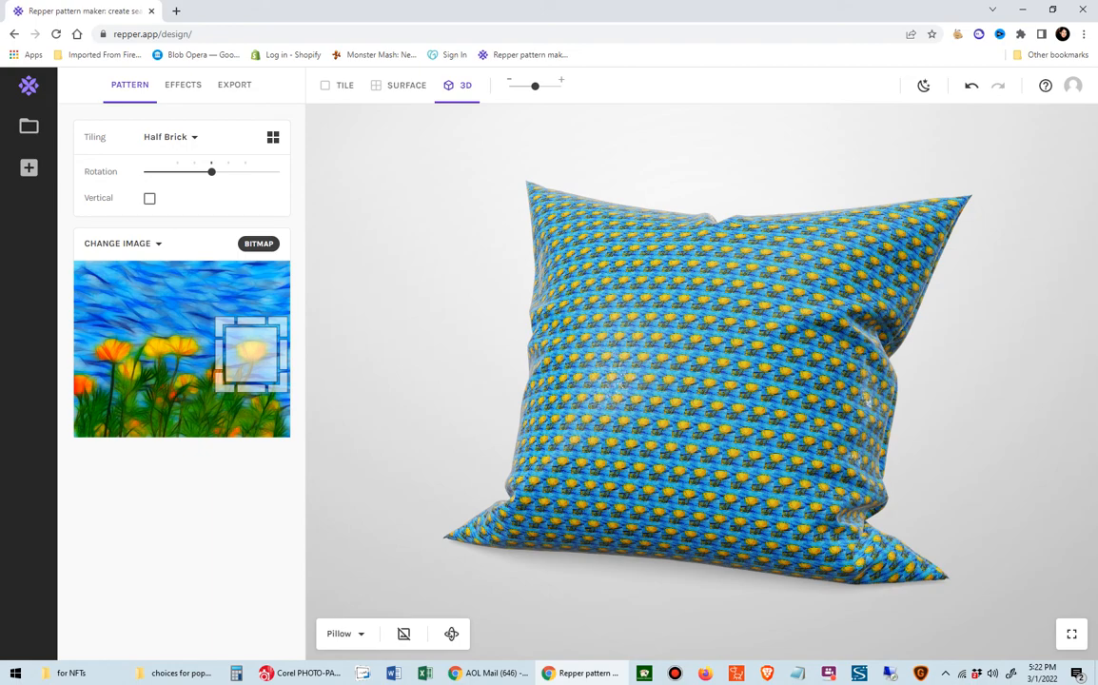
Step: Preview the pattern on the Dress, Scarf and Mug models, and return to the flat surface view
left_click(345, 632)
left_click(348, 473)
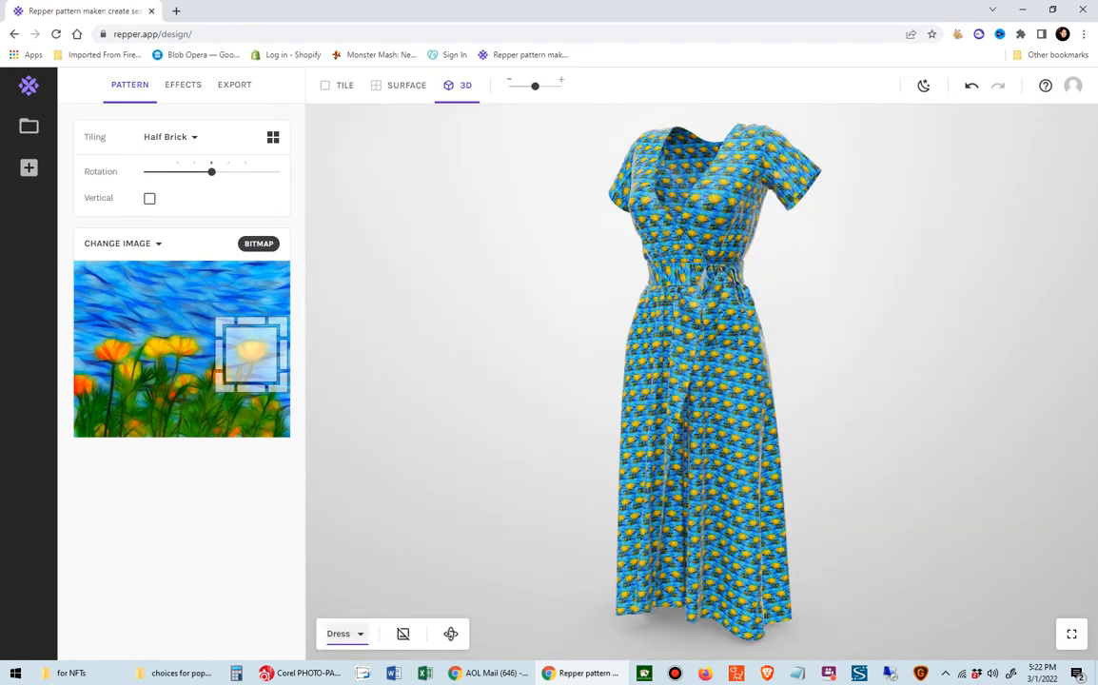
left_click(346, 633)
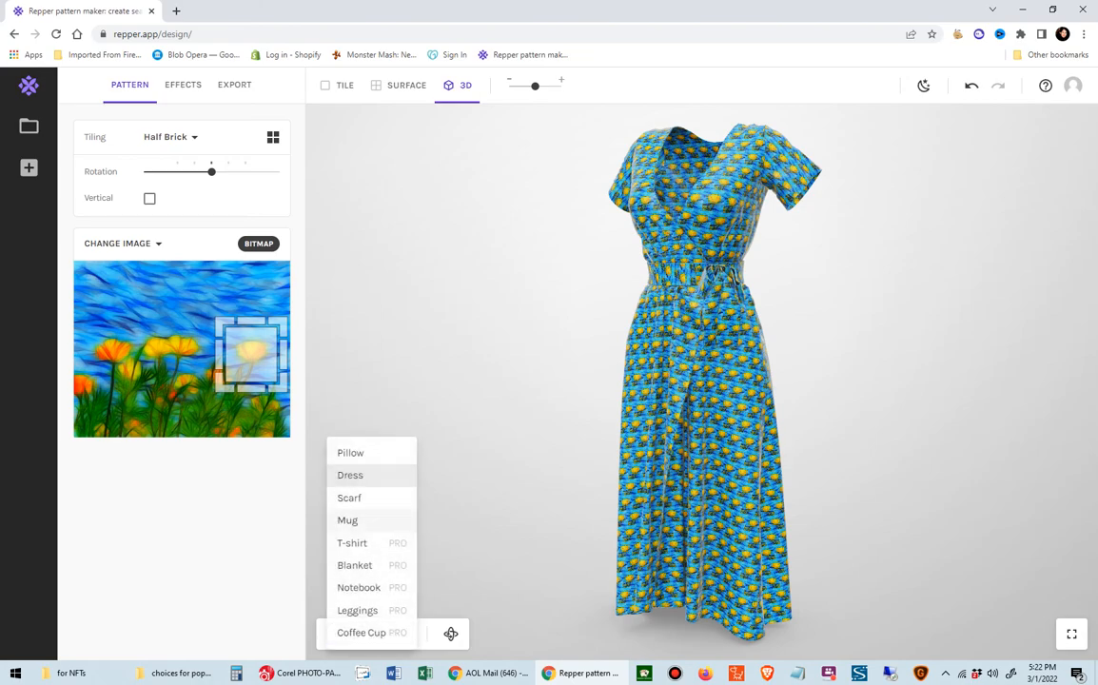
left_click(348, 497)
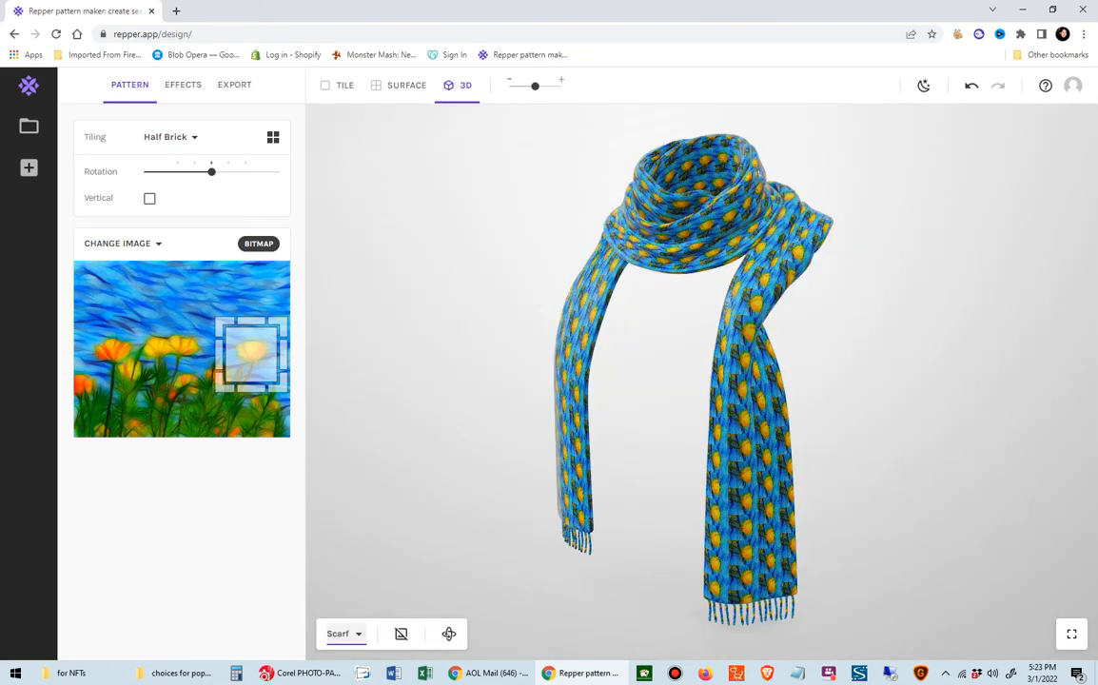
left_click(345, 632)
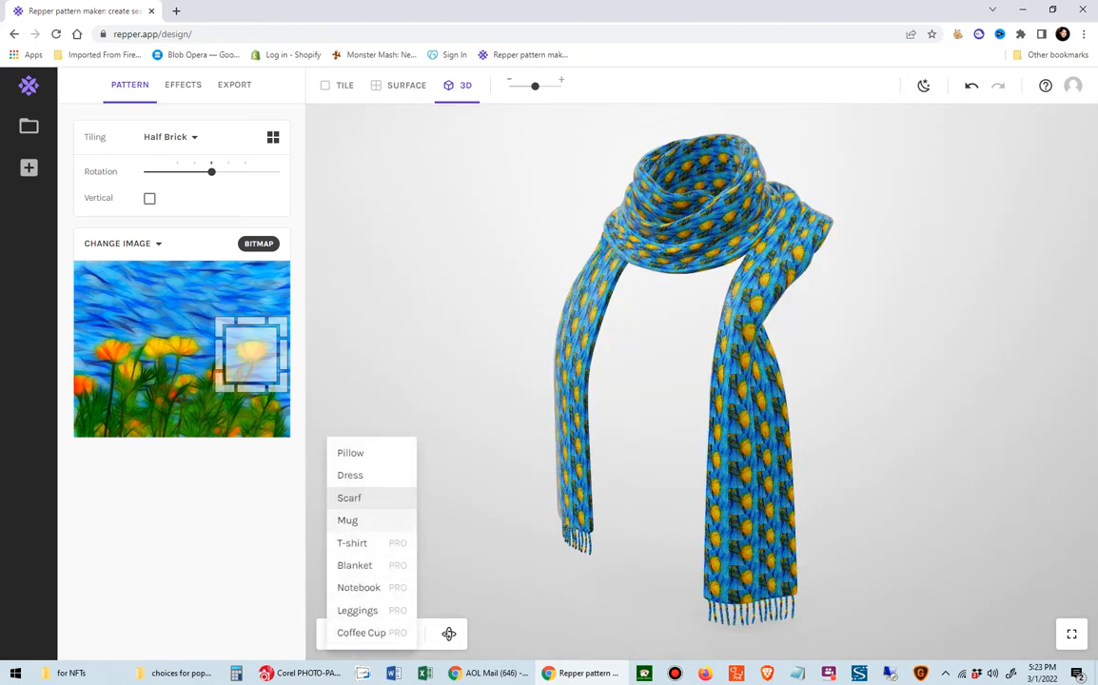
left_click(348, 519)
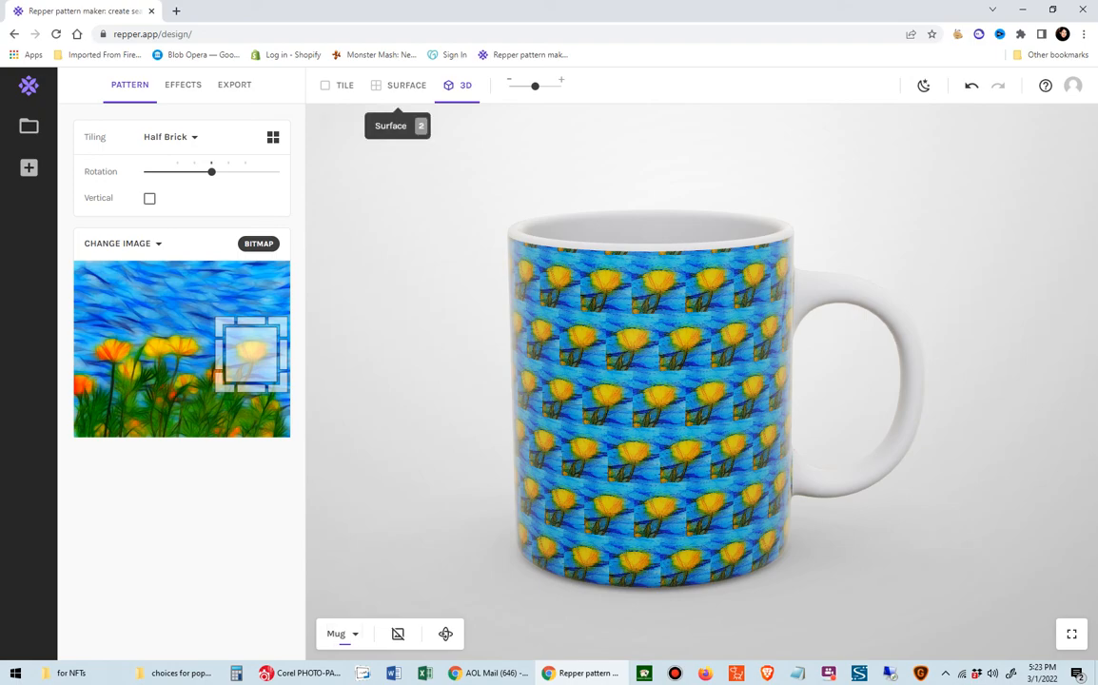
left_click(397, 85)
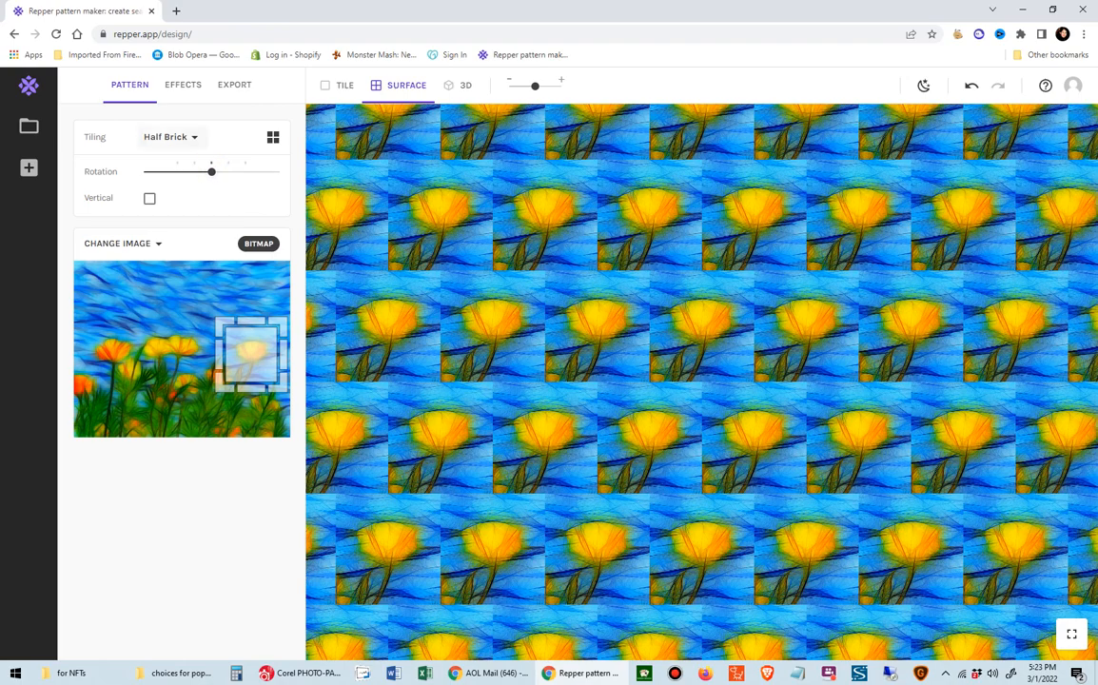
Step: Apply the Cairo tiling and, without a fixed aspect ratio, extend the sampling frame upward, downward and to the left around the right-hand poppies
left_click(169, 137)
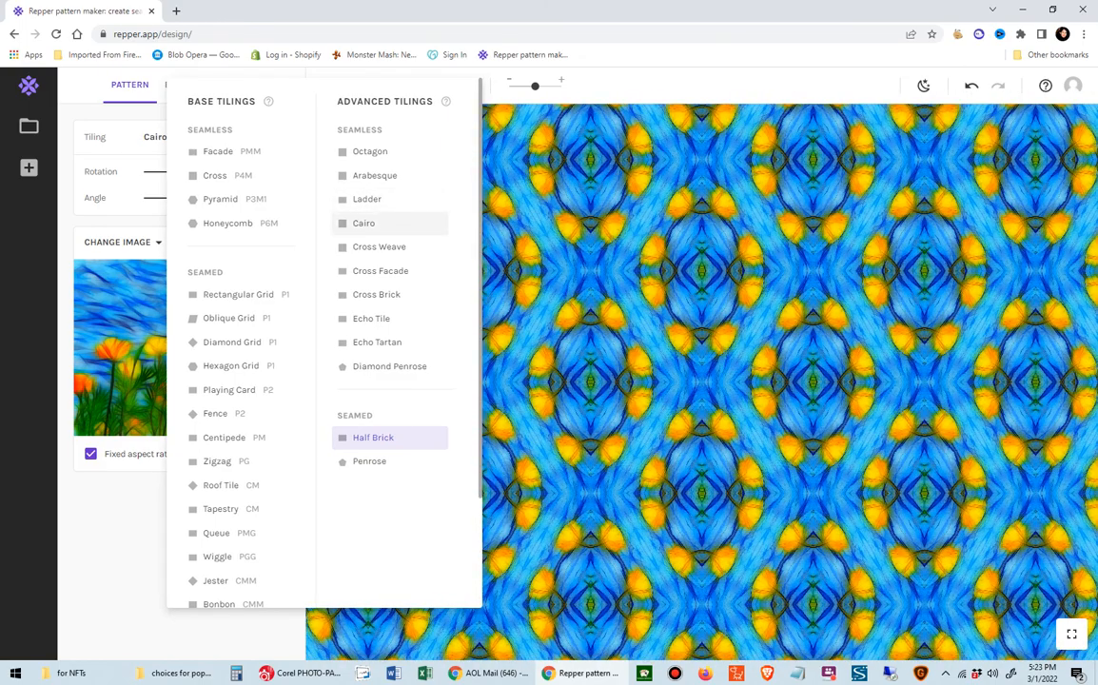
left_click(363, 222)
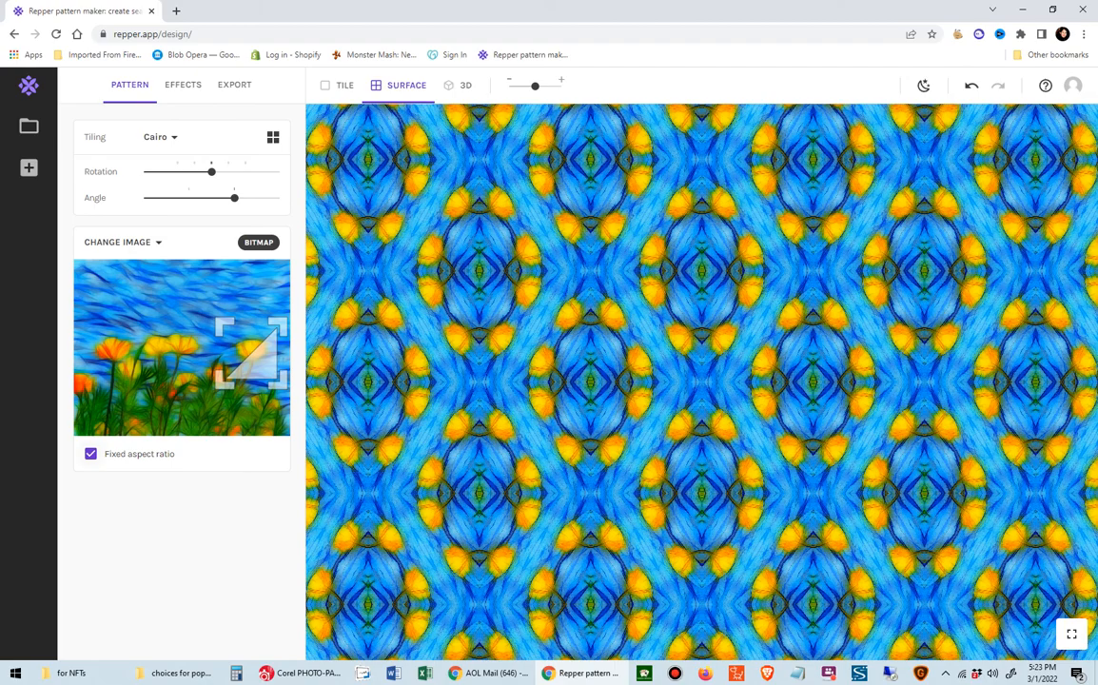
left_click(90, 454)
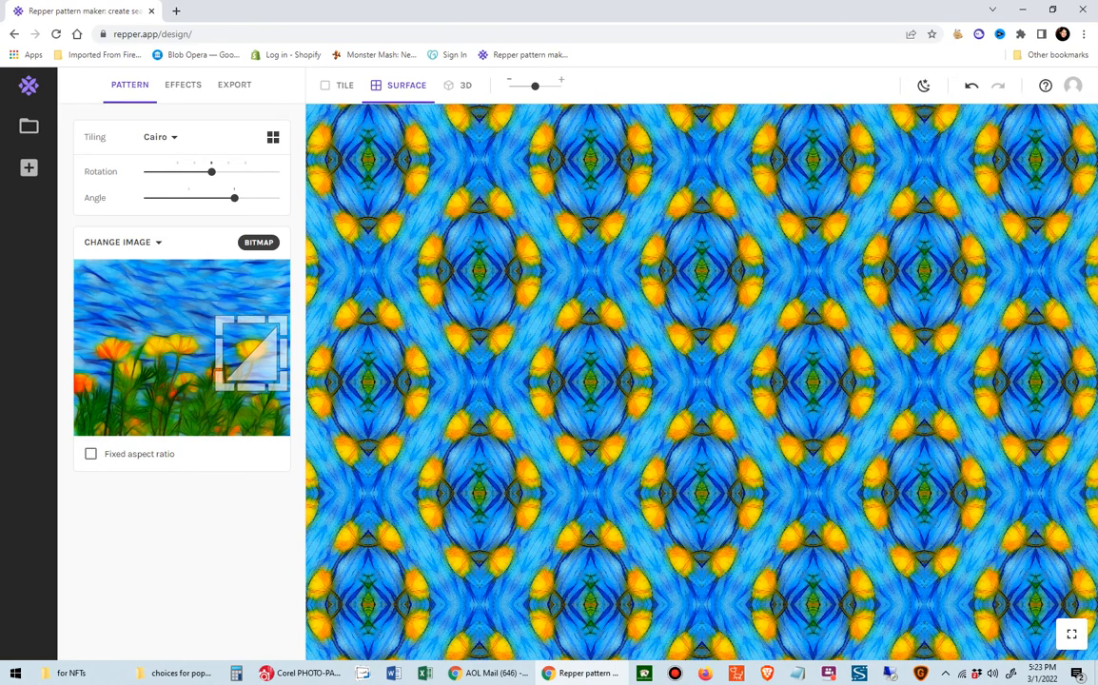
left_click_drag(251, 319, 251, 276)
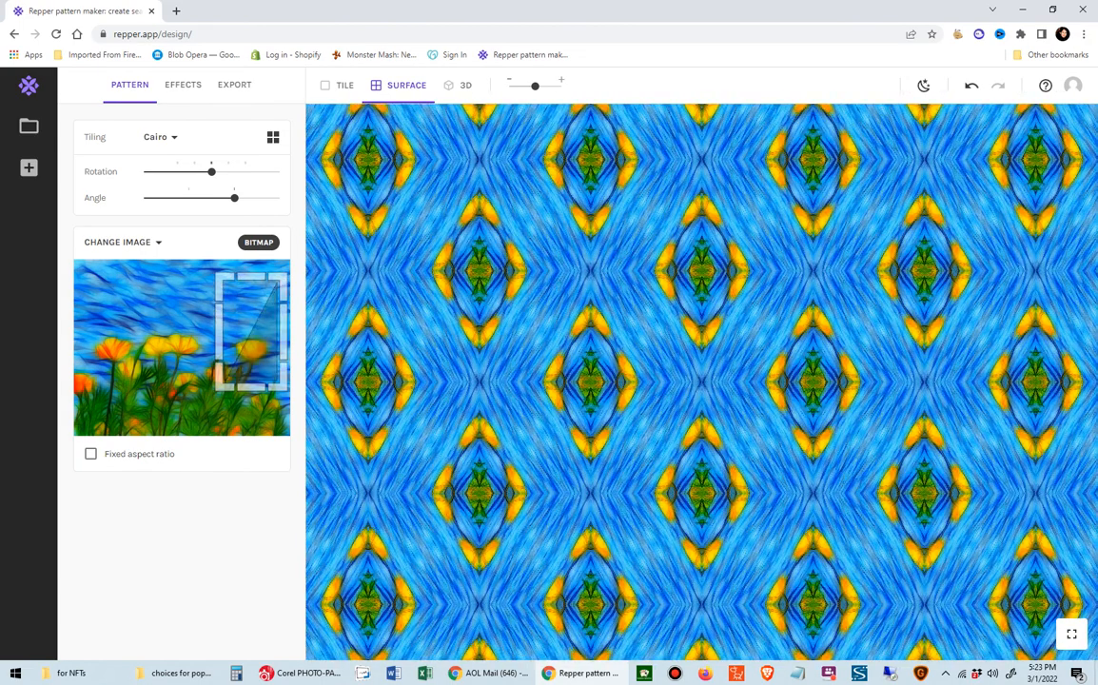
left_click_drag(253, 386, 252, 425)
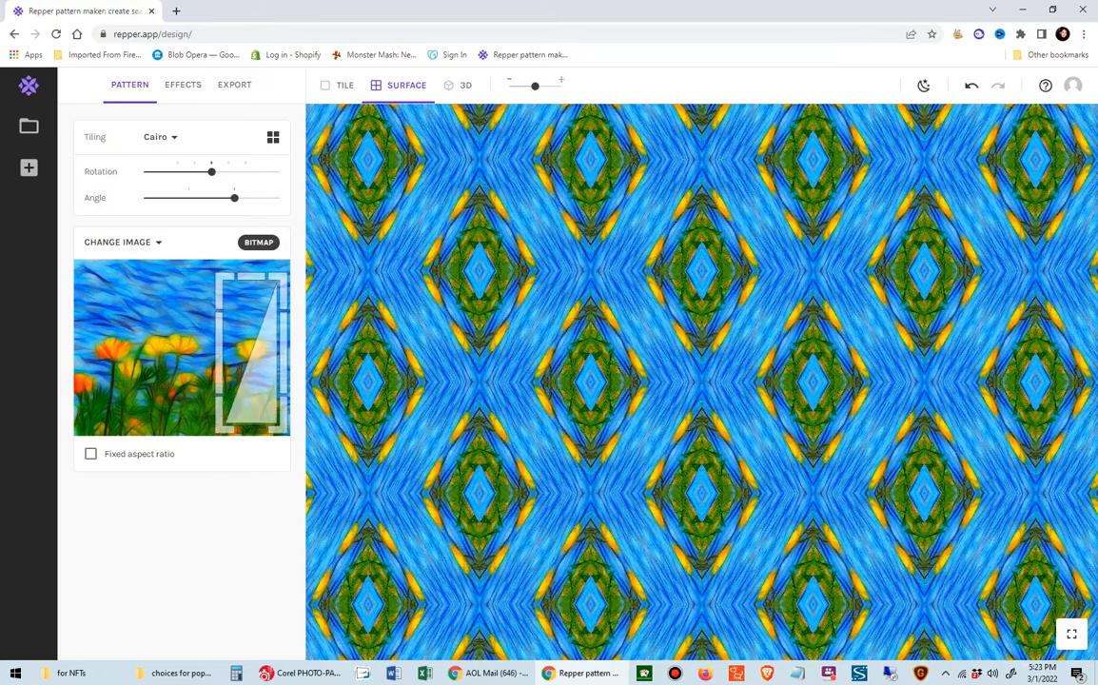
left_click_drag(219, 353, 193, 353)
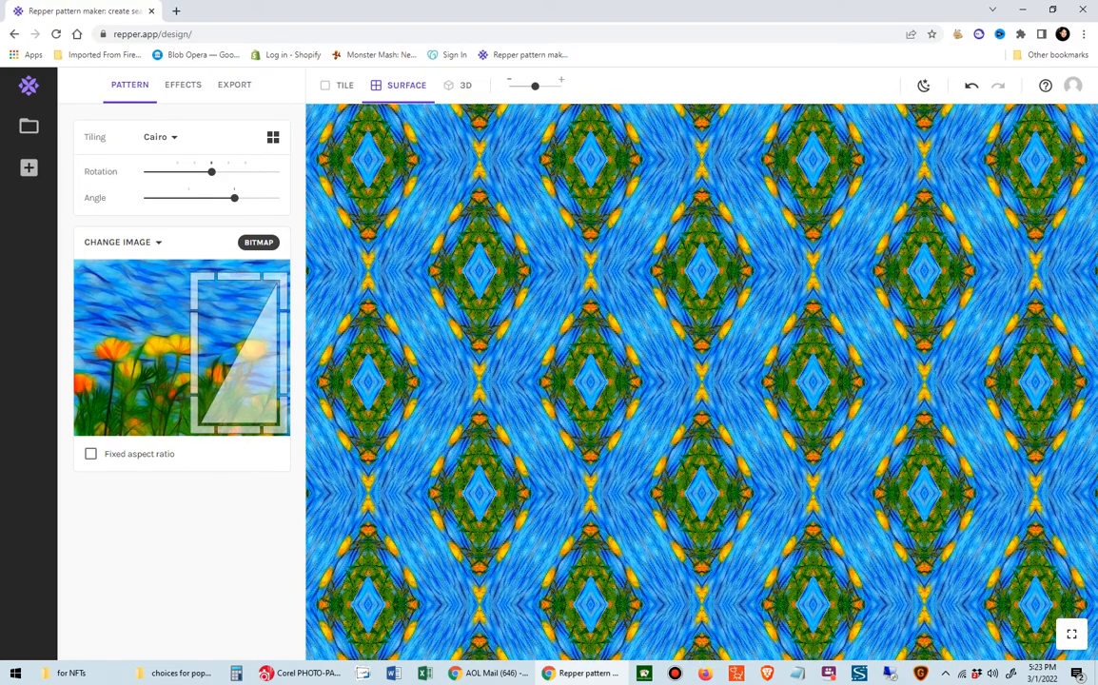
Step: Fix the aspect ratio again, enlarge the sampling frame over the image's lower-right poppies and stems, and save the pattern as a snapshot
left_click(91, 454)
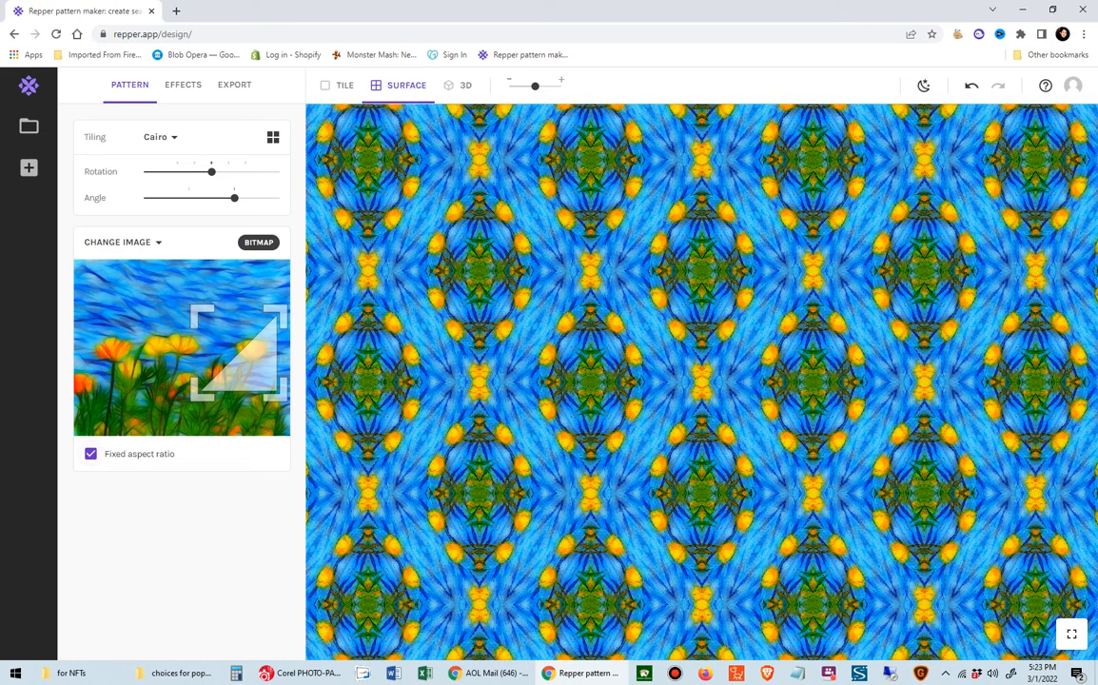
left_click_drag(197, 312, 174, 289)
left_click_drag(251, 359, 231, 375)
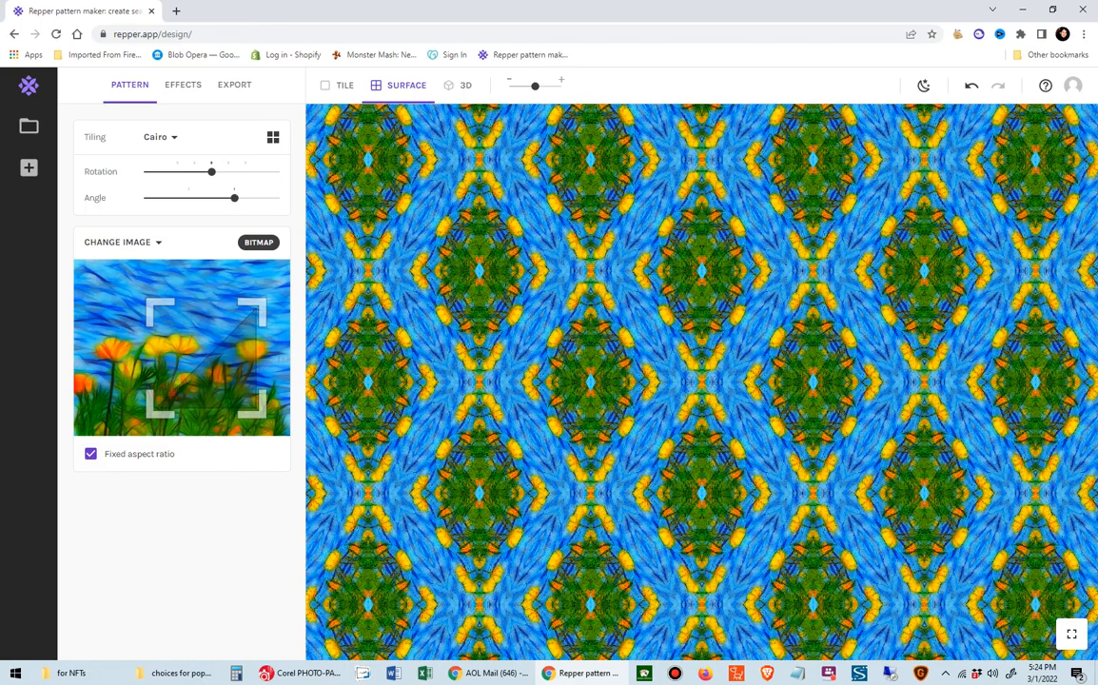
left_click_drag(260, 411, 292, 443)
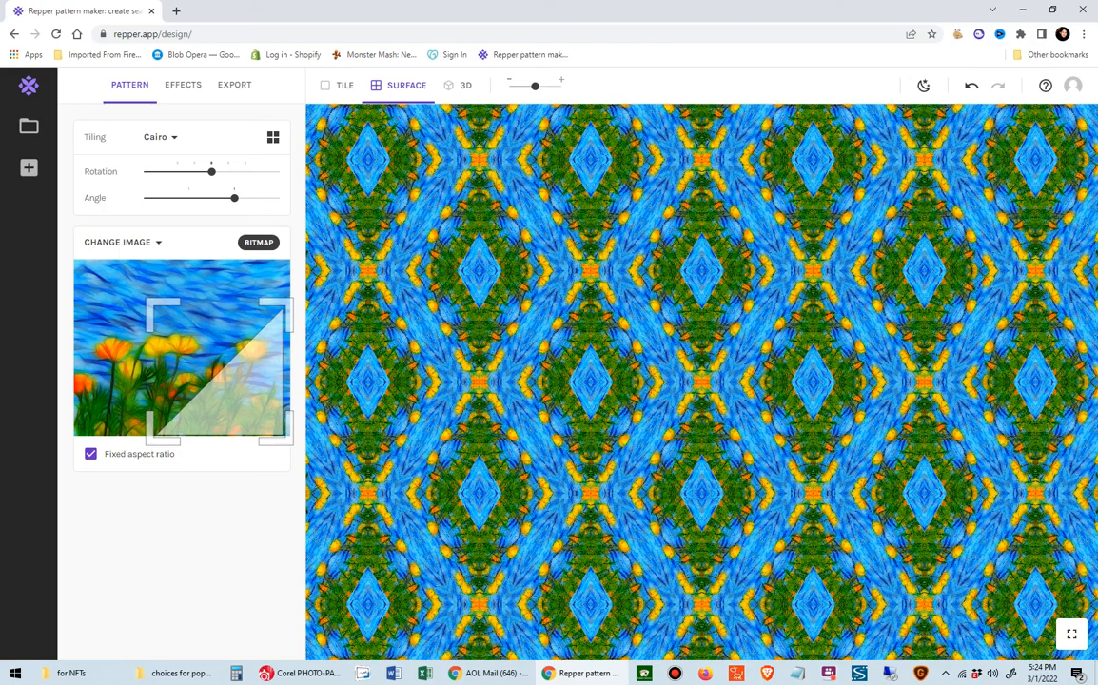
left_click_drag(237, 390, 240, 392)
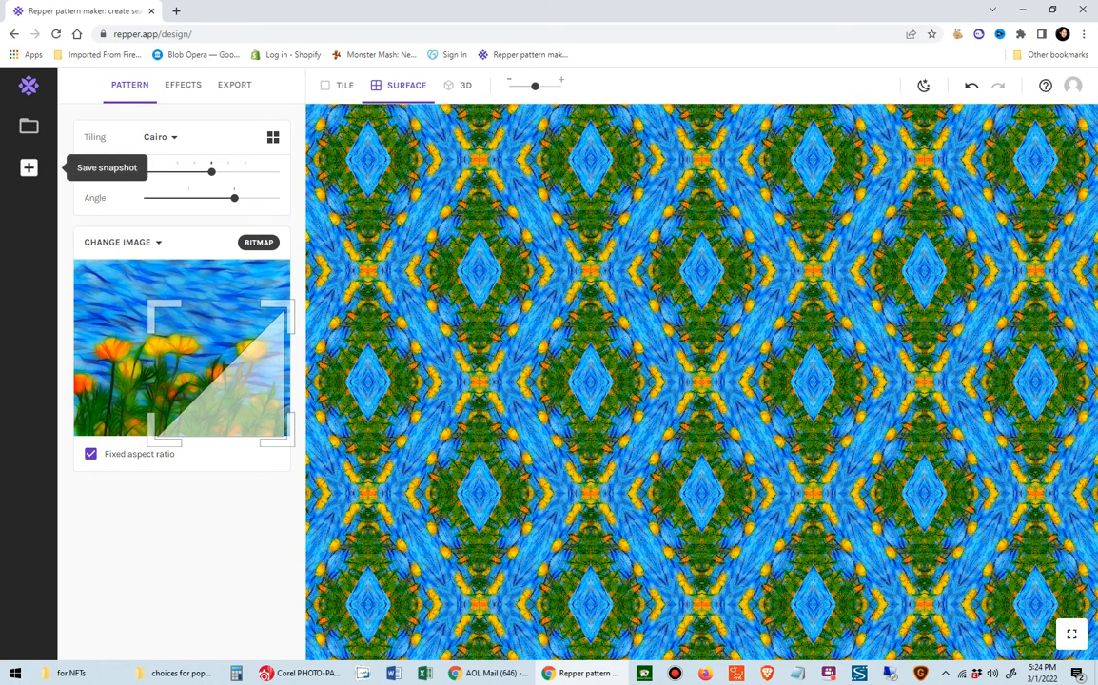
left_click(28, 167)
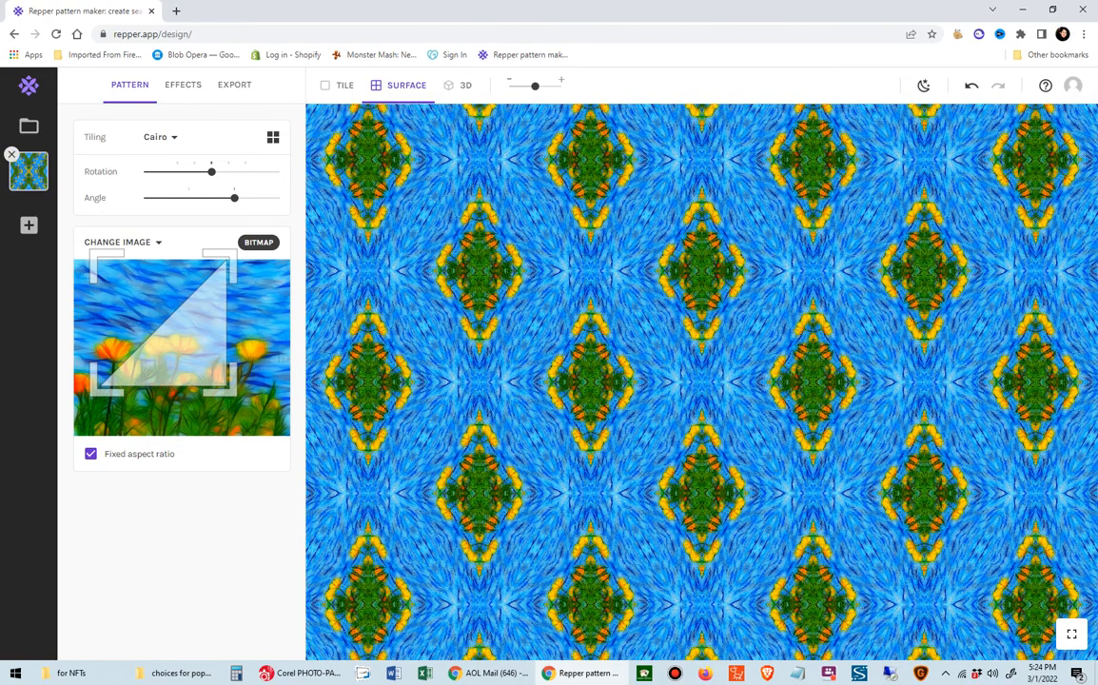
Step: Shift the sampling frame slightly left across the lower poppies and save the variation as a second snapshot
left_click_drag(164, 322, 221, 372)
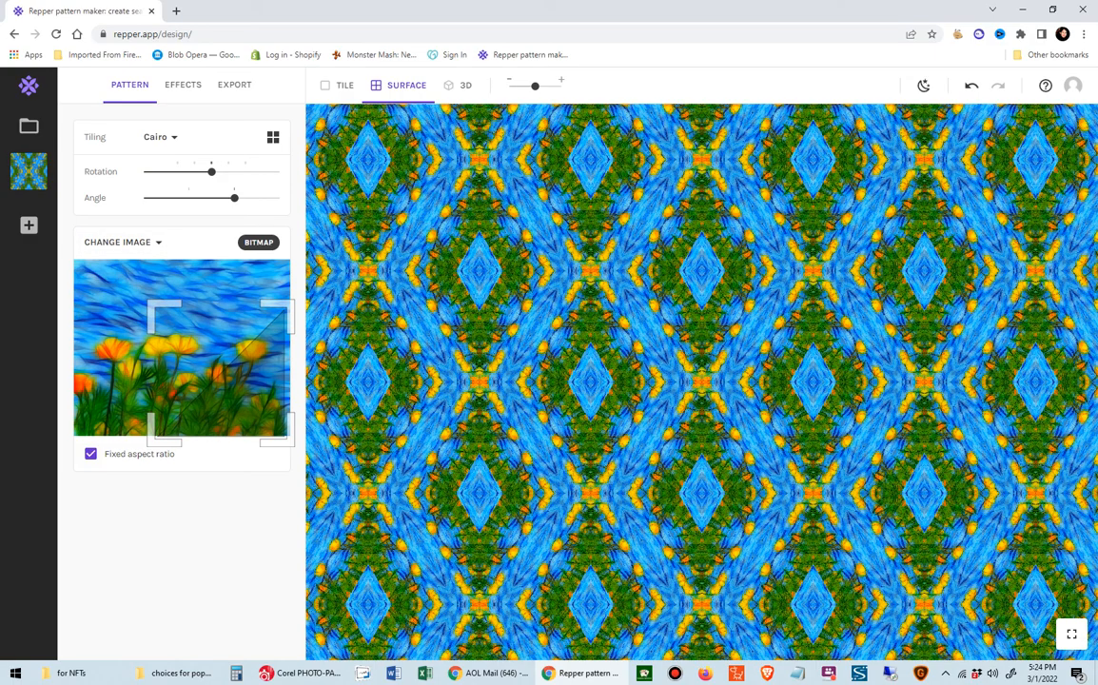
left_click_drag(221, 373, 177, 373)
mouse_move(173, 373)
left_mouse_down()
mouse_move(135, 366)
mouse_move(151, 373)
mouse_move(148, 324)
mouse_move(189, 374)
left_mouse_up()
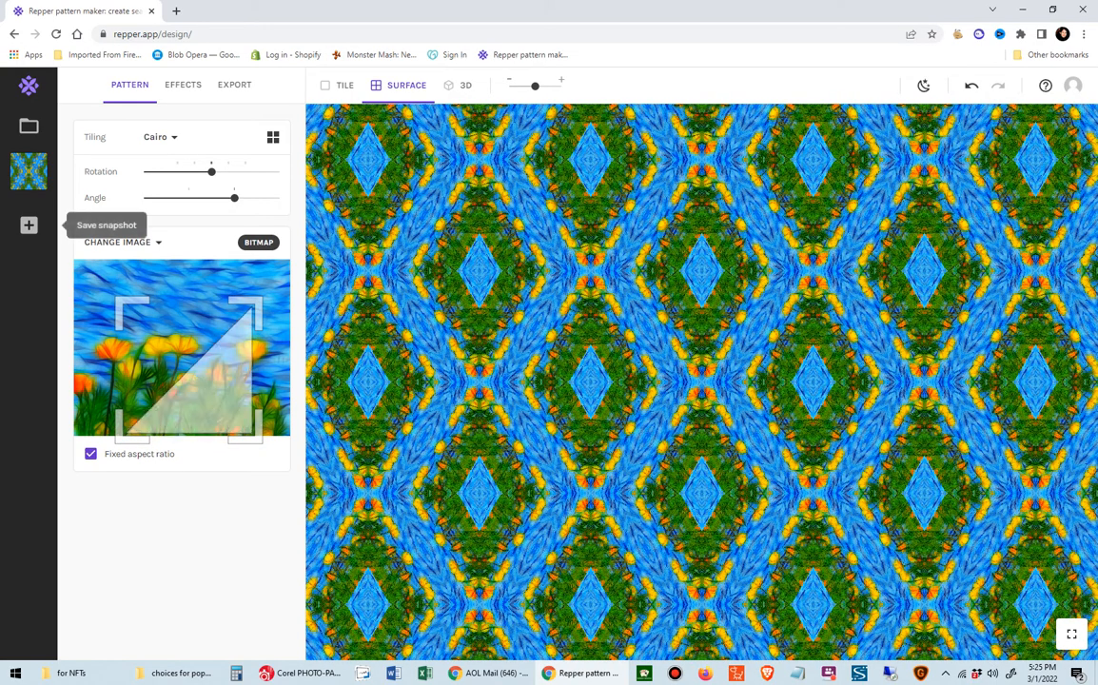
left_click(29, 224)
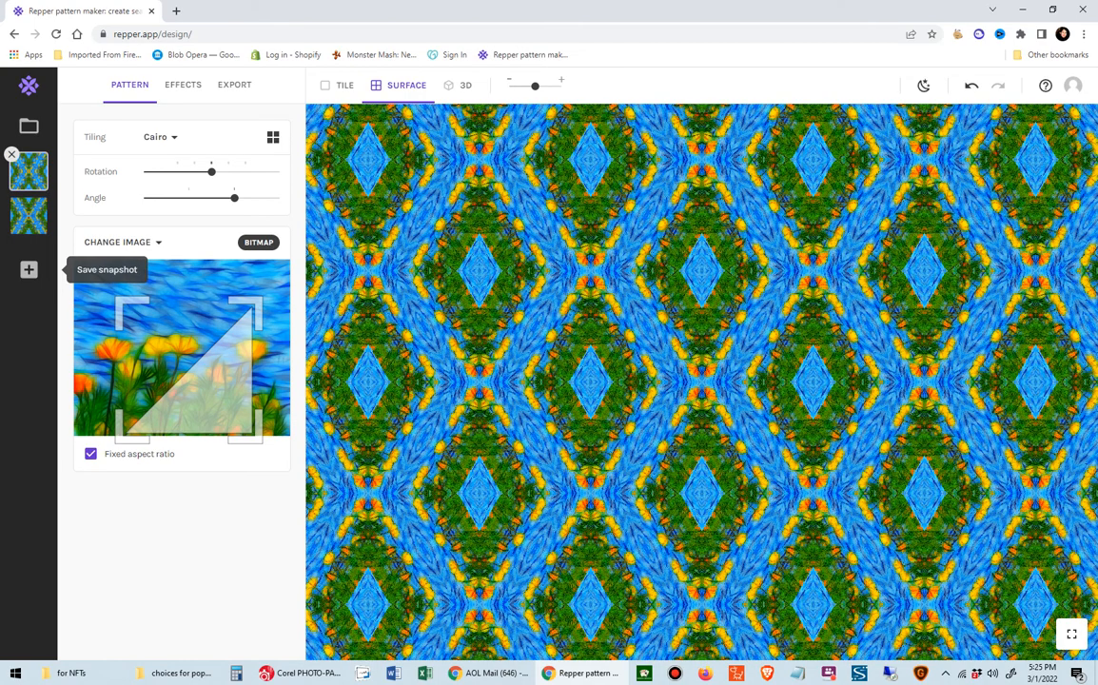
Step: Compare the two saved snapshots by switching between them and load the one saved first
left_click(29, 171)
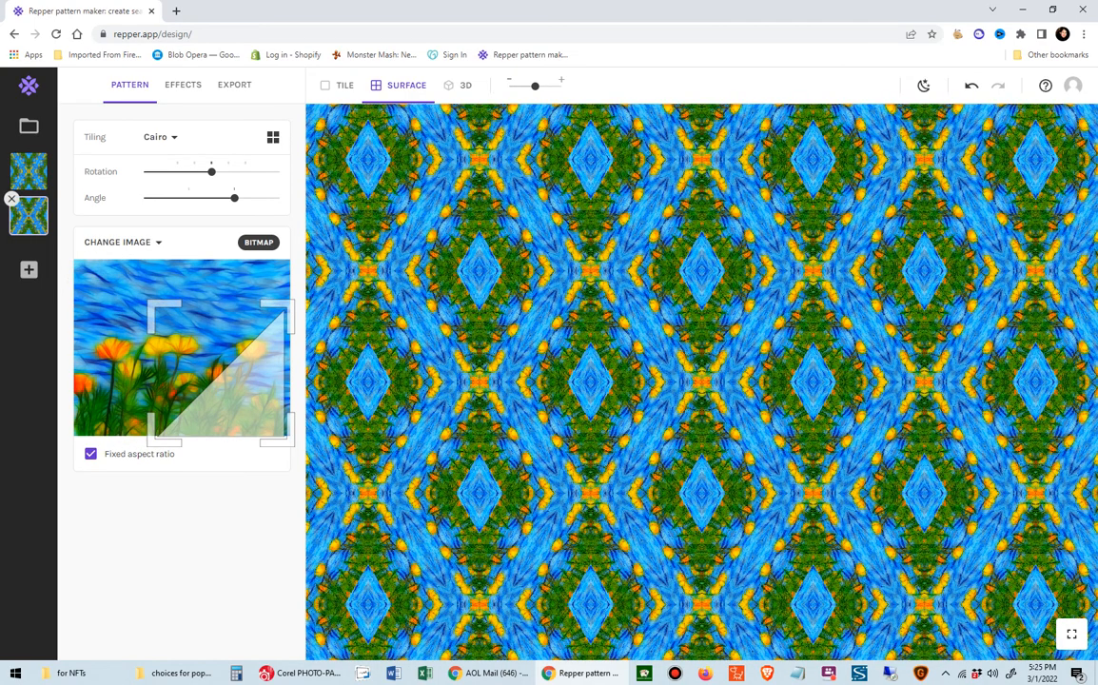
left_click(28, 216)
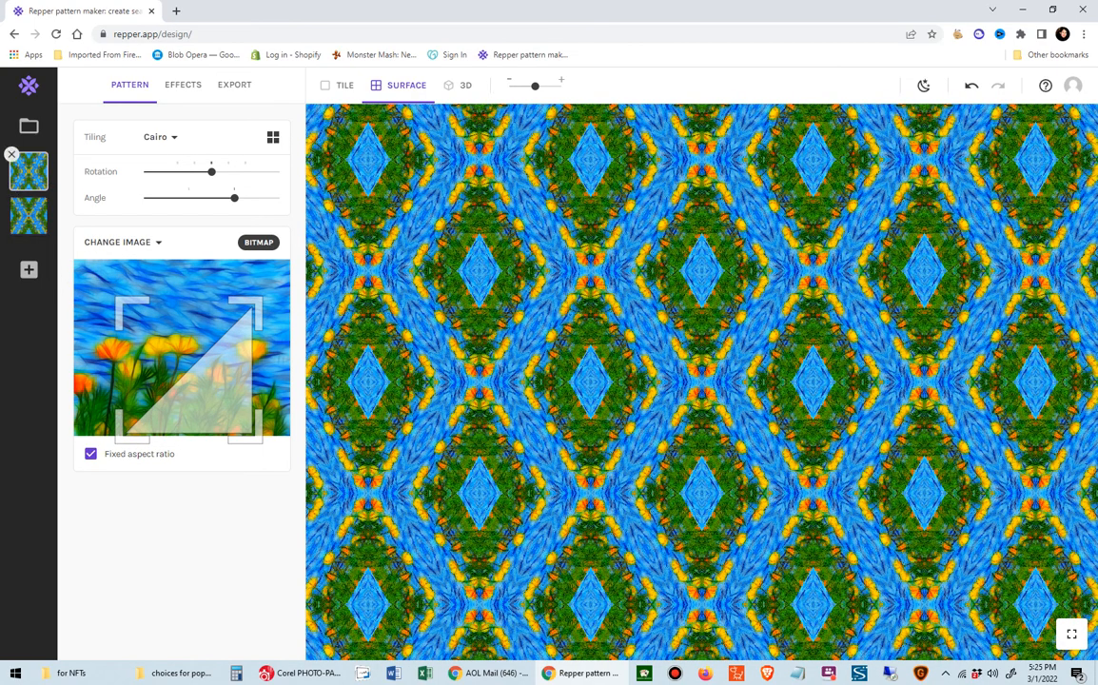
left_click(29, 171)
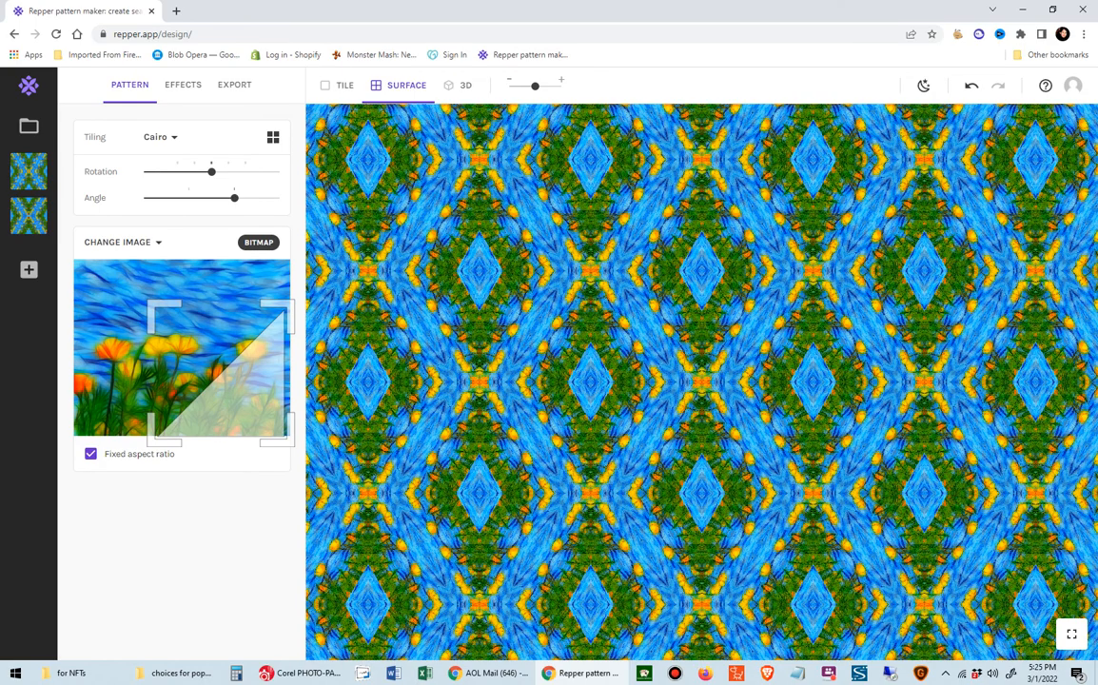
Step: Configure the export as a tile with a custom size of 500 × 500 pixels and the PNG file type
left_click(234, 85)
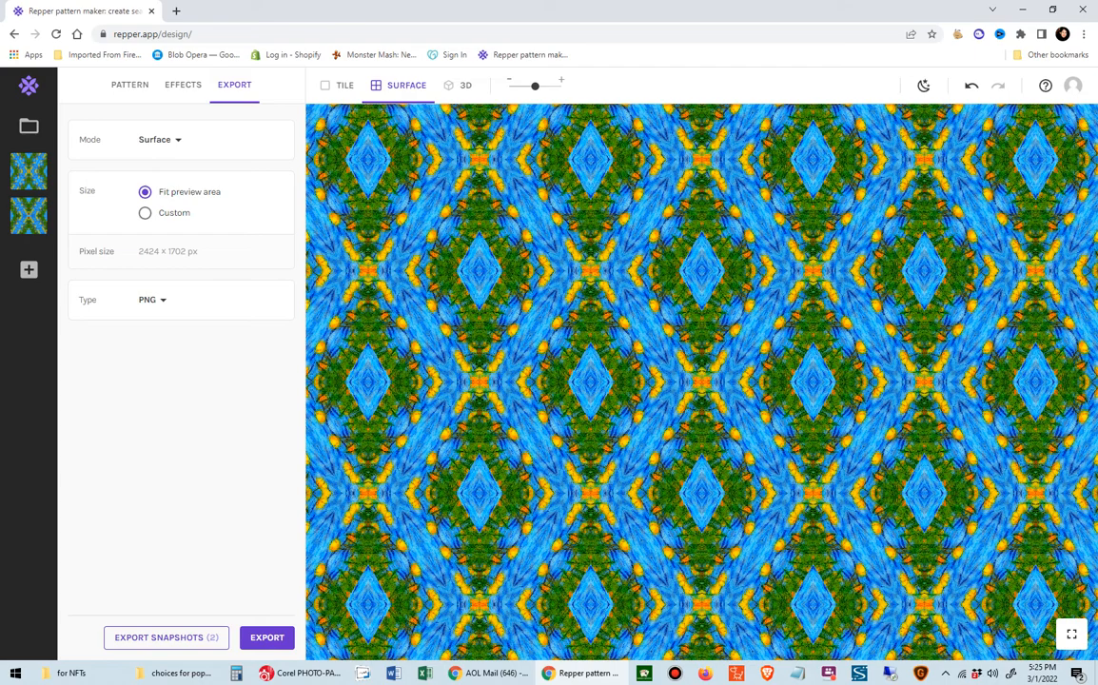
left_click(340, 85)
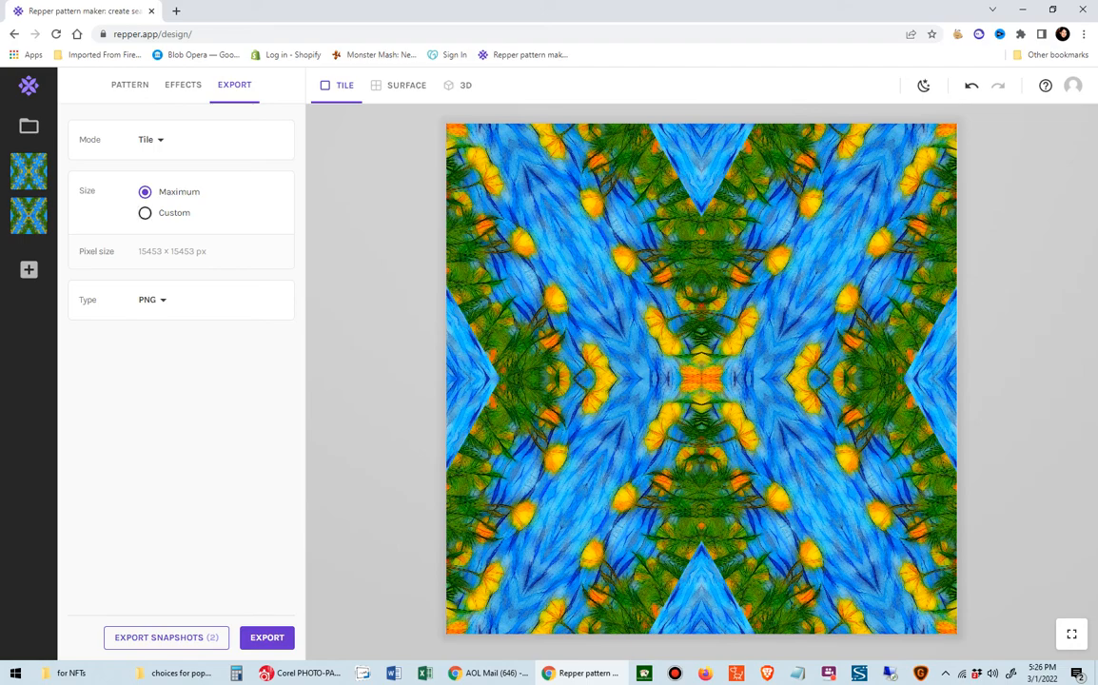
left_click(145, 212)
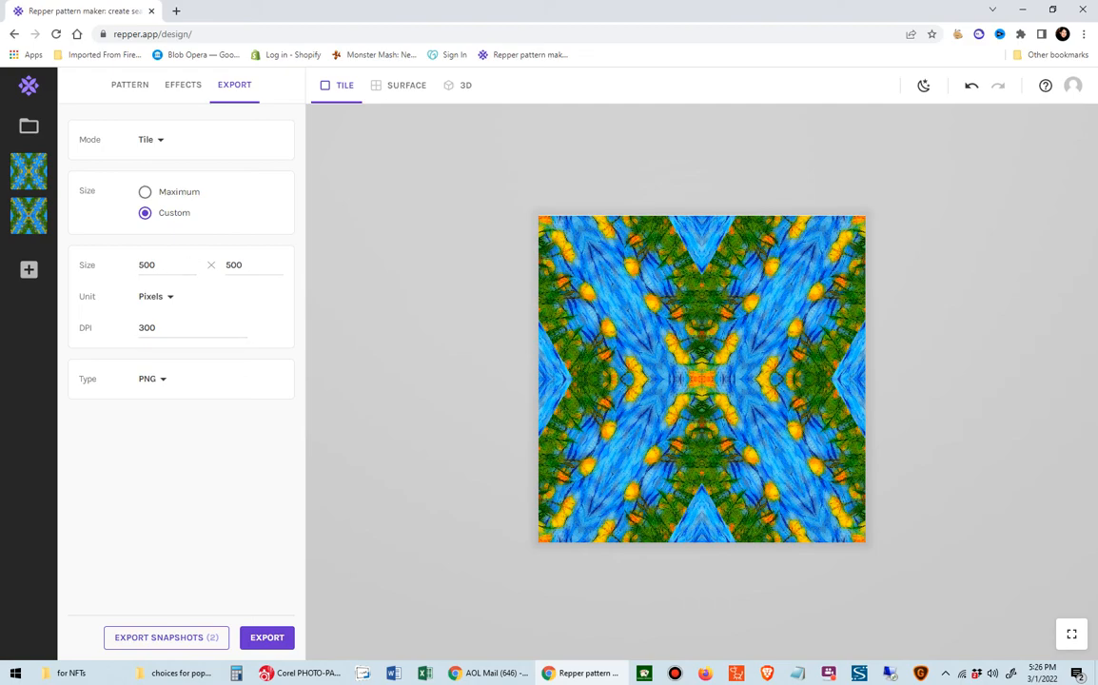
left_click(153, 379)
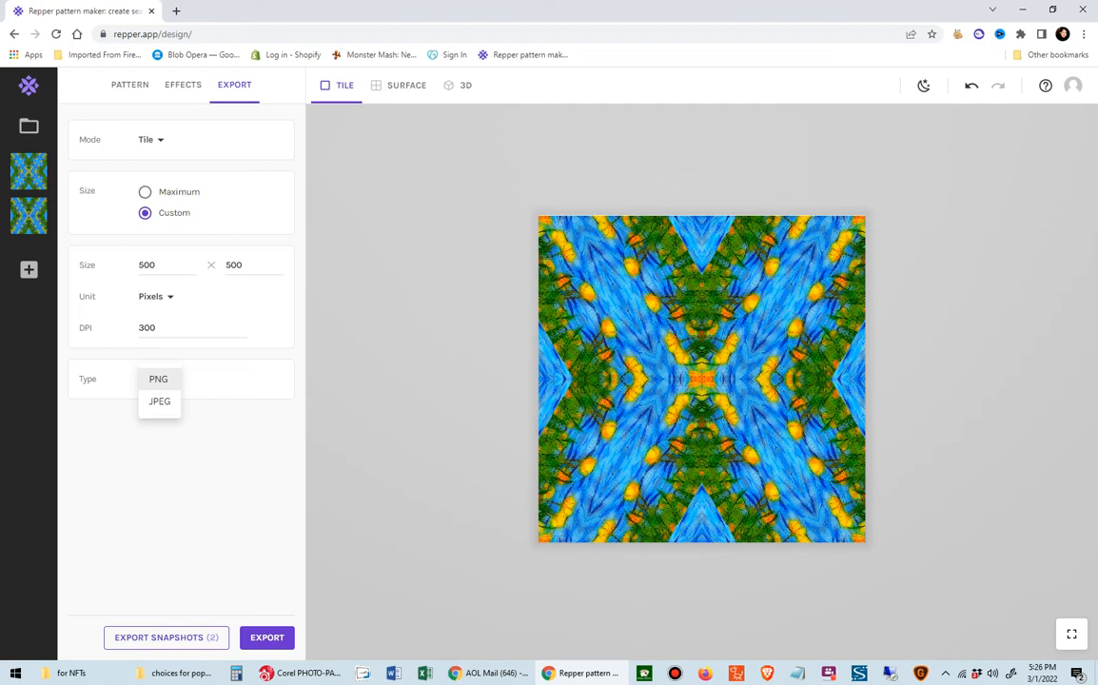
left_click(158, 379)
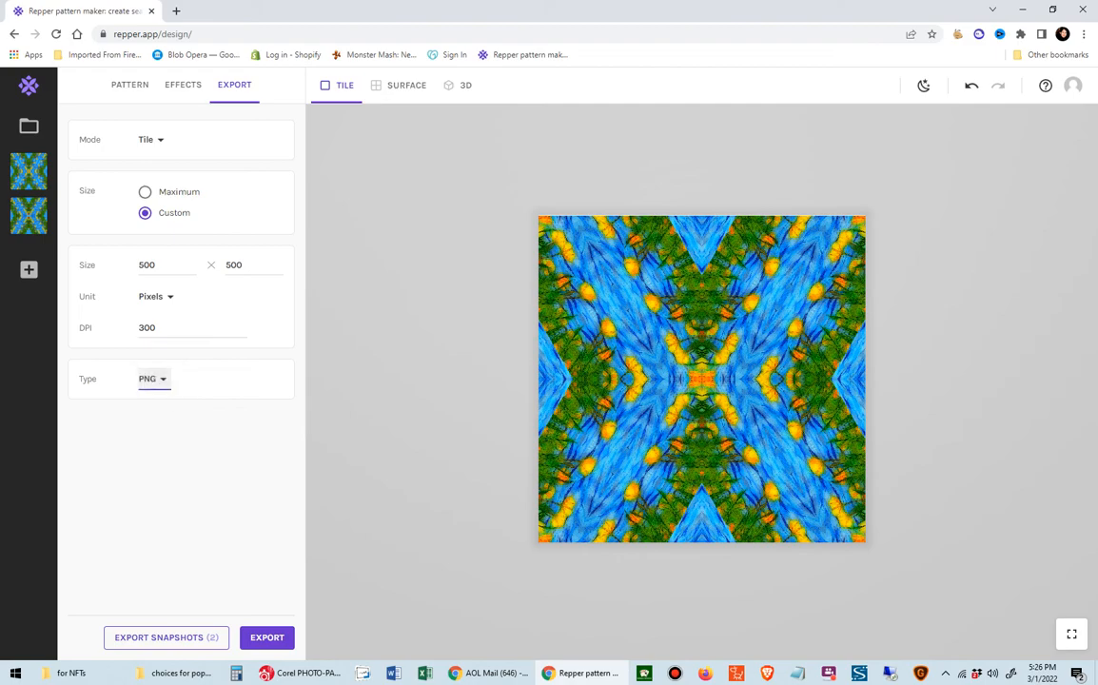
Step: Set the tile's custom export size to 2200 × 2200 pixels
left_click(158, 265)
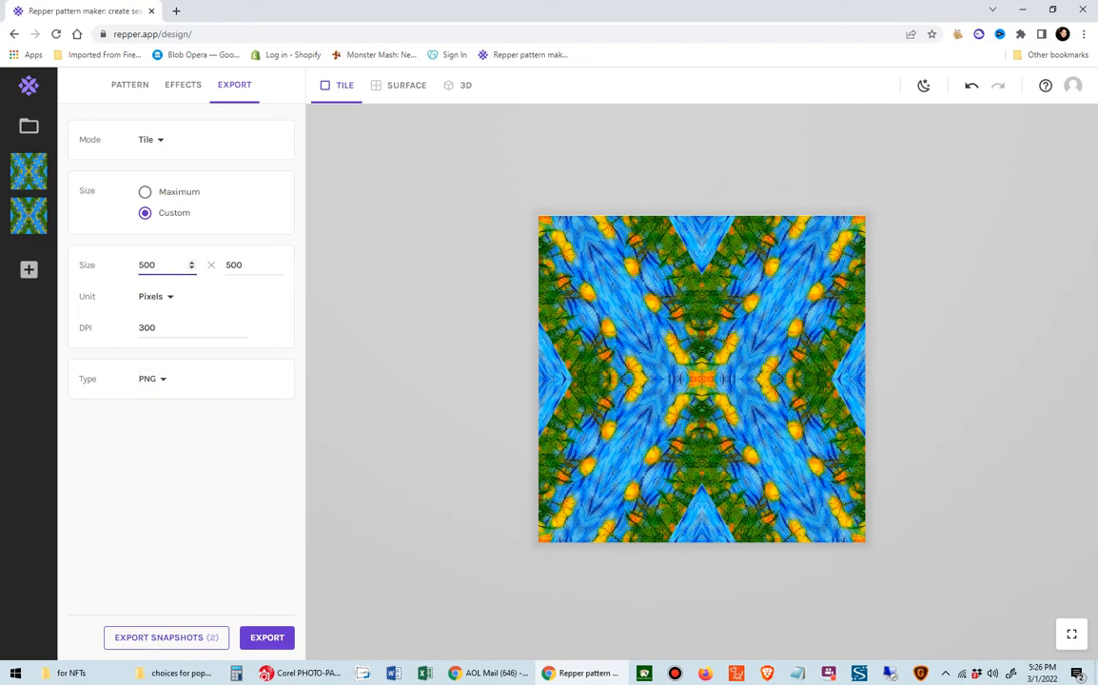
double_click(150, 266)
type("2200")
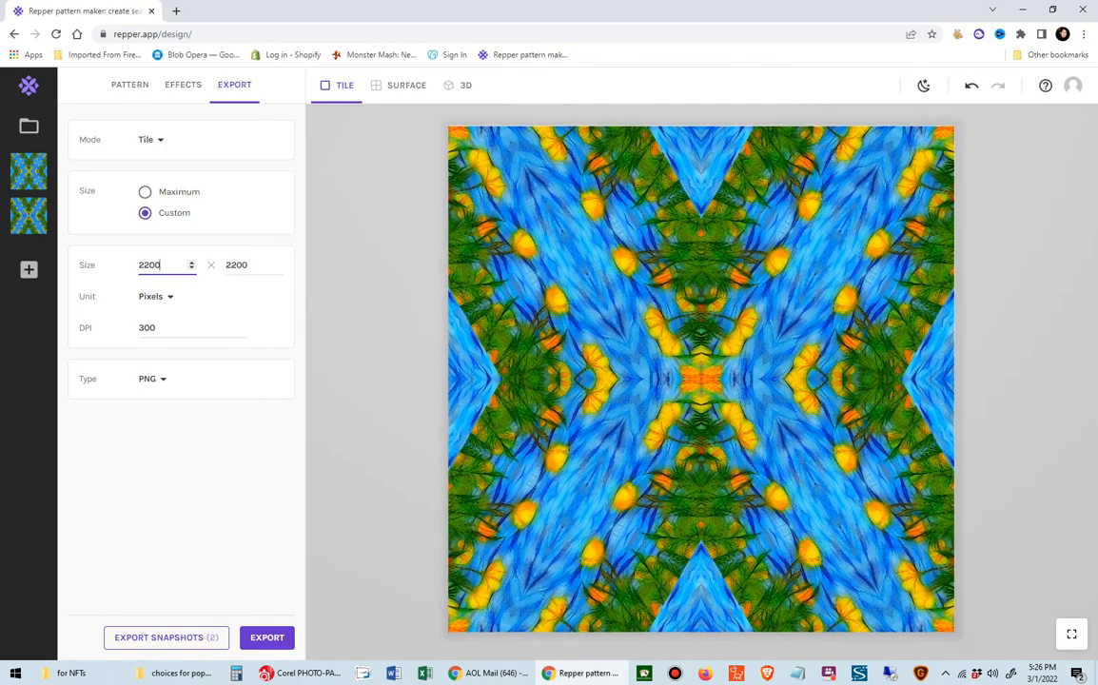
left_click(249, 266)
type("2")
key("BackSpace")
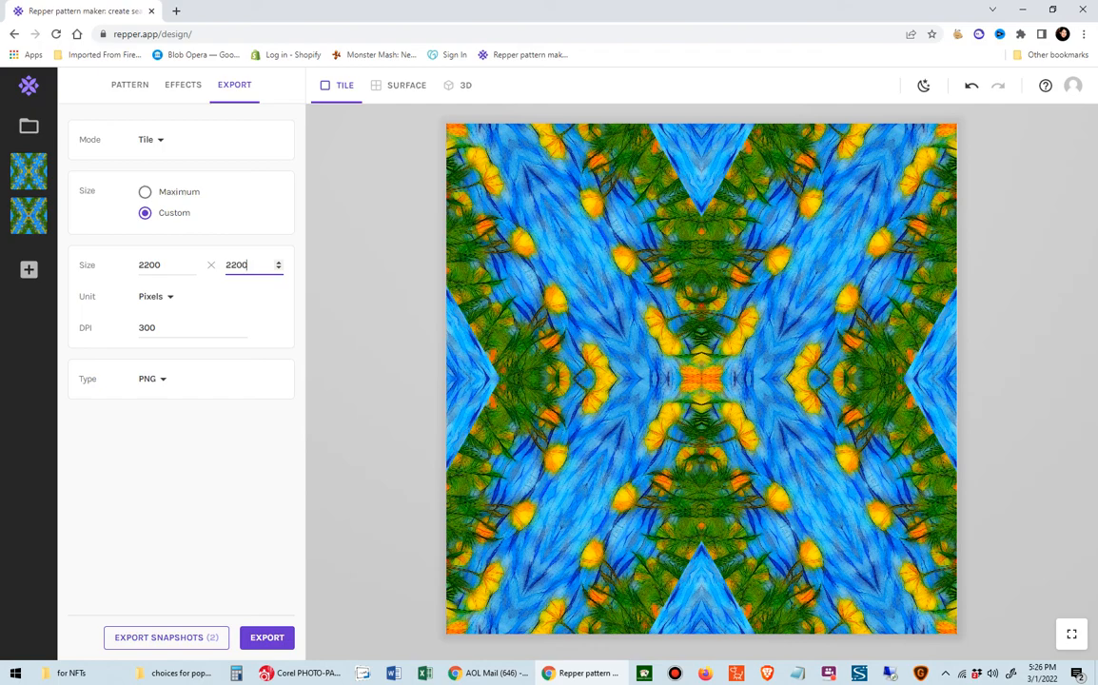
Step: Switch to File Explorer and preview Poppies.jpg and Poppies-03.jpg among the poppies choices, plus the pattern tiles in the for NFTs folder
left_click(76, 673)
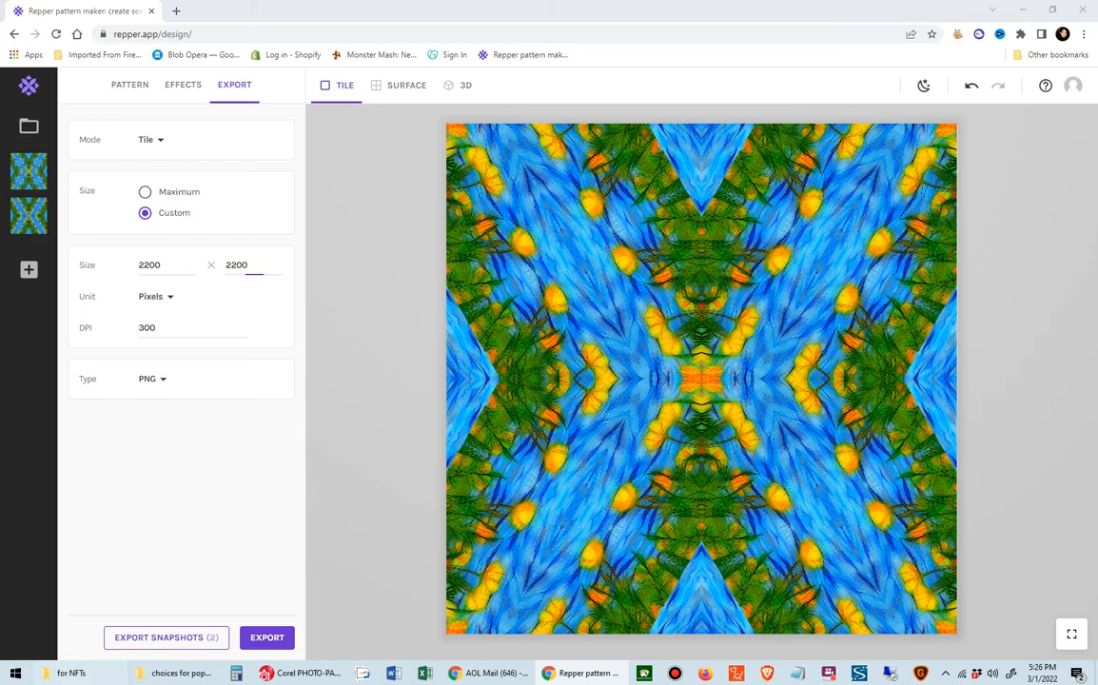
left_click(174, 673)
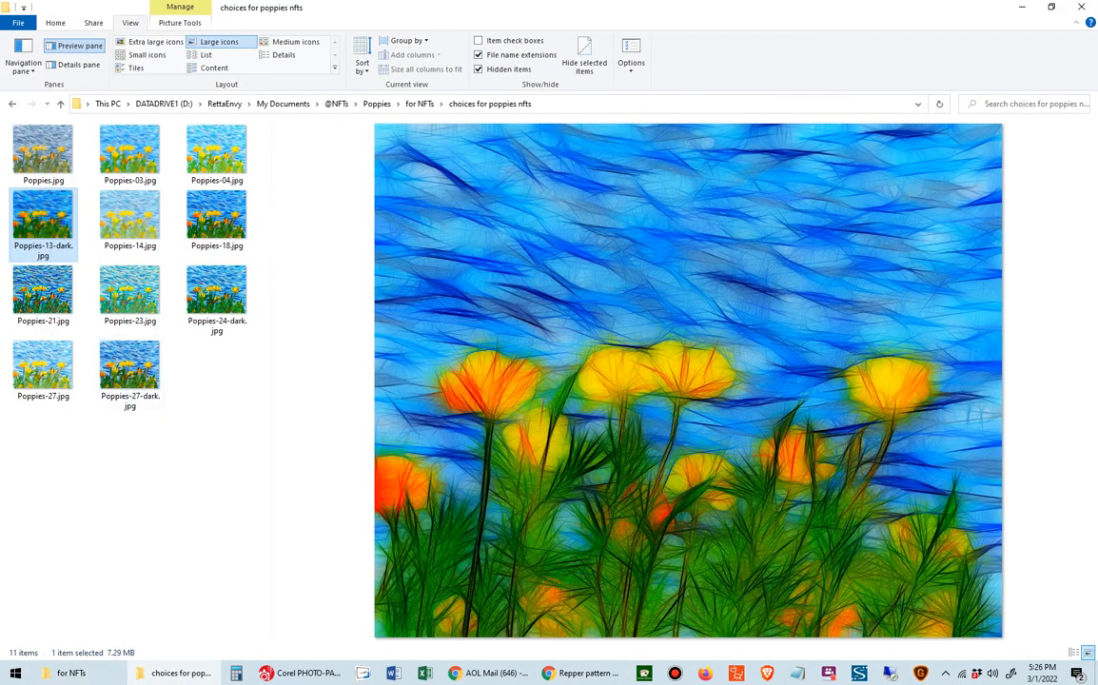
left_click(43, 152)
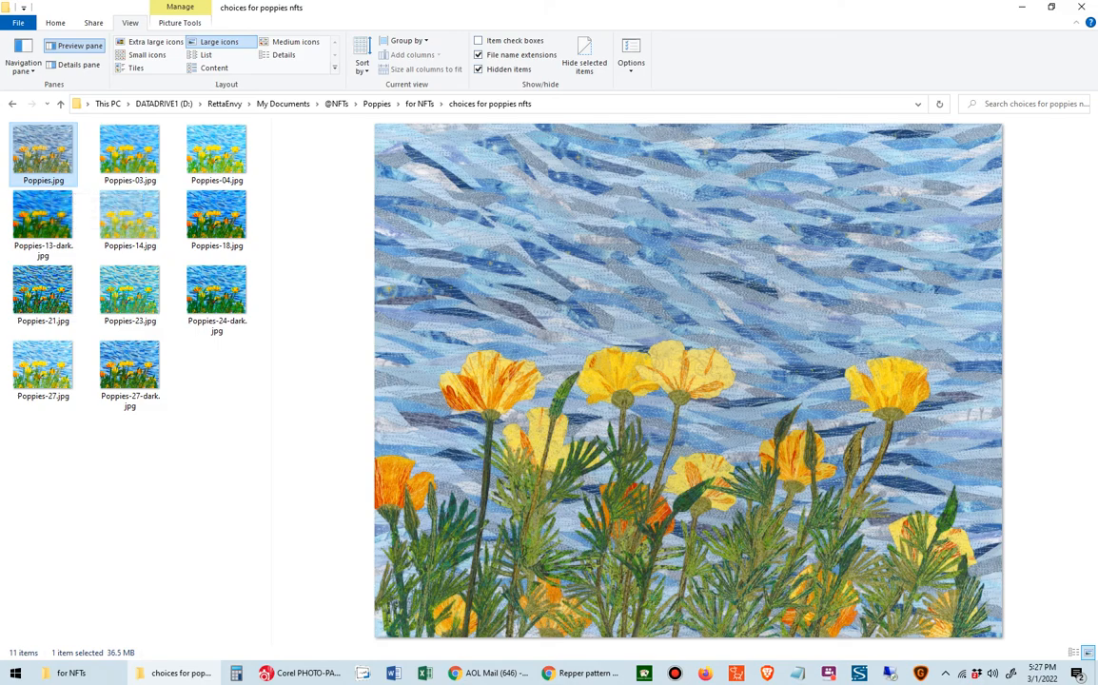
left_click(581, 673)
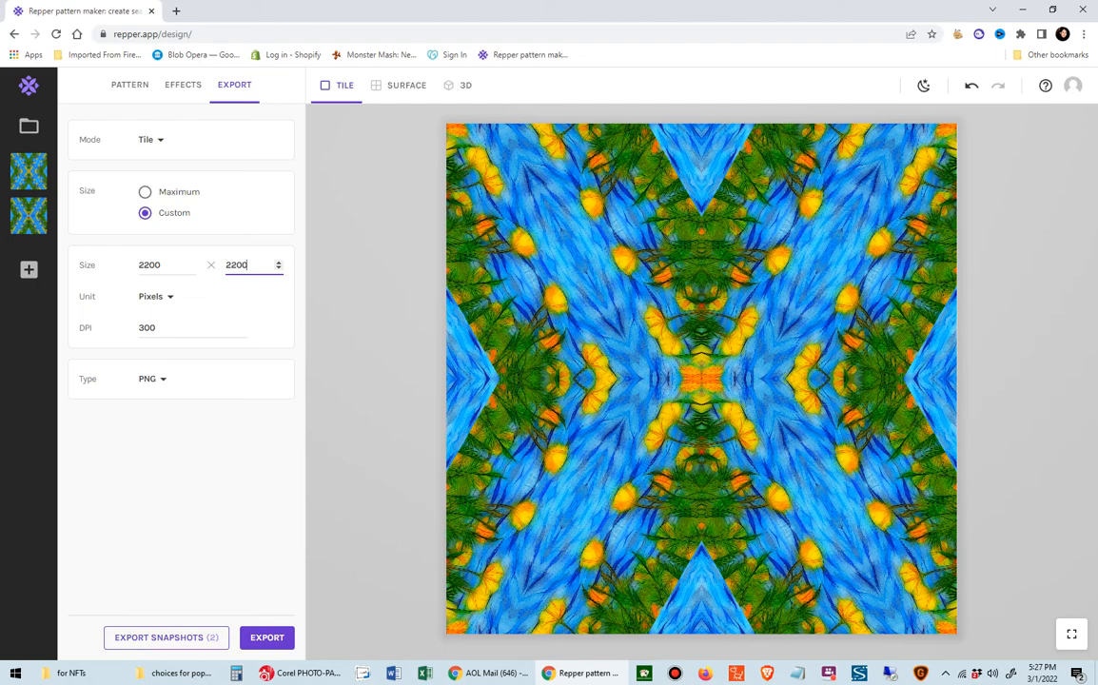
left_click(174, 672)
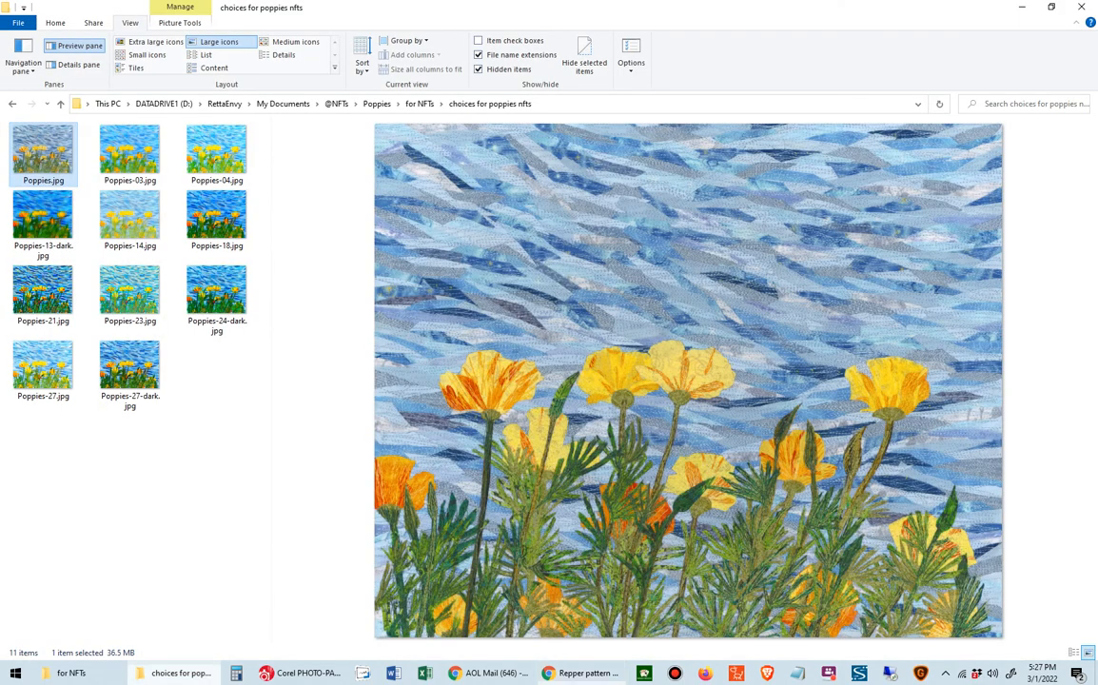
left_click(130, 154)
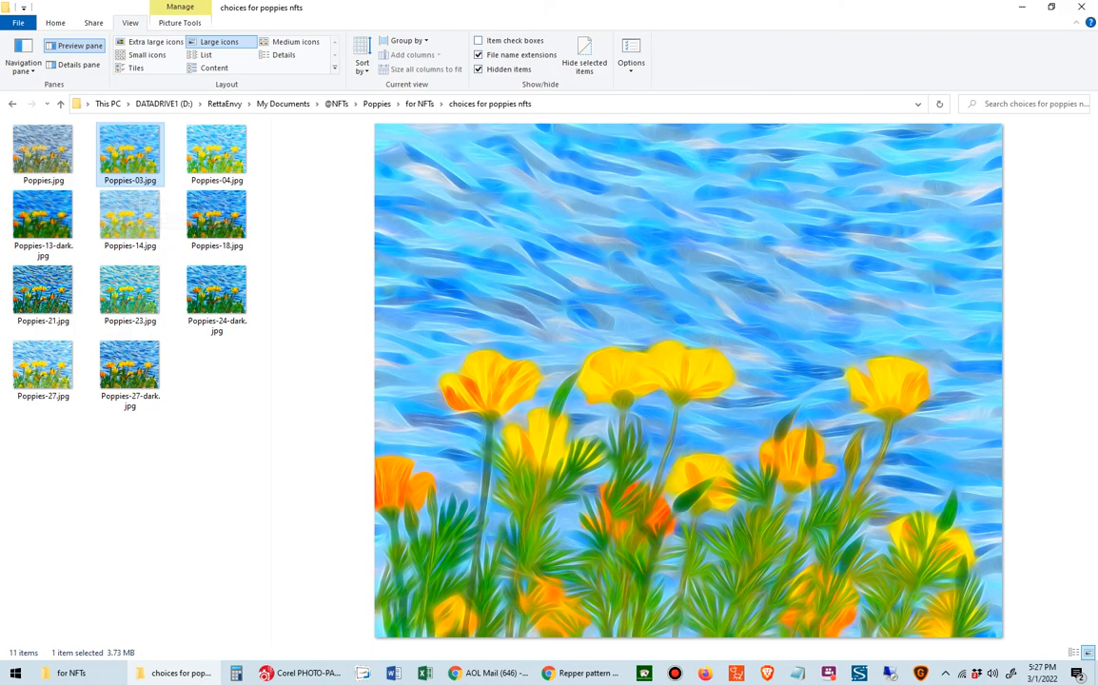
key("alt+Tab")
left_click(71, 673)
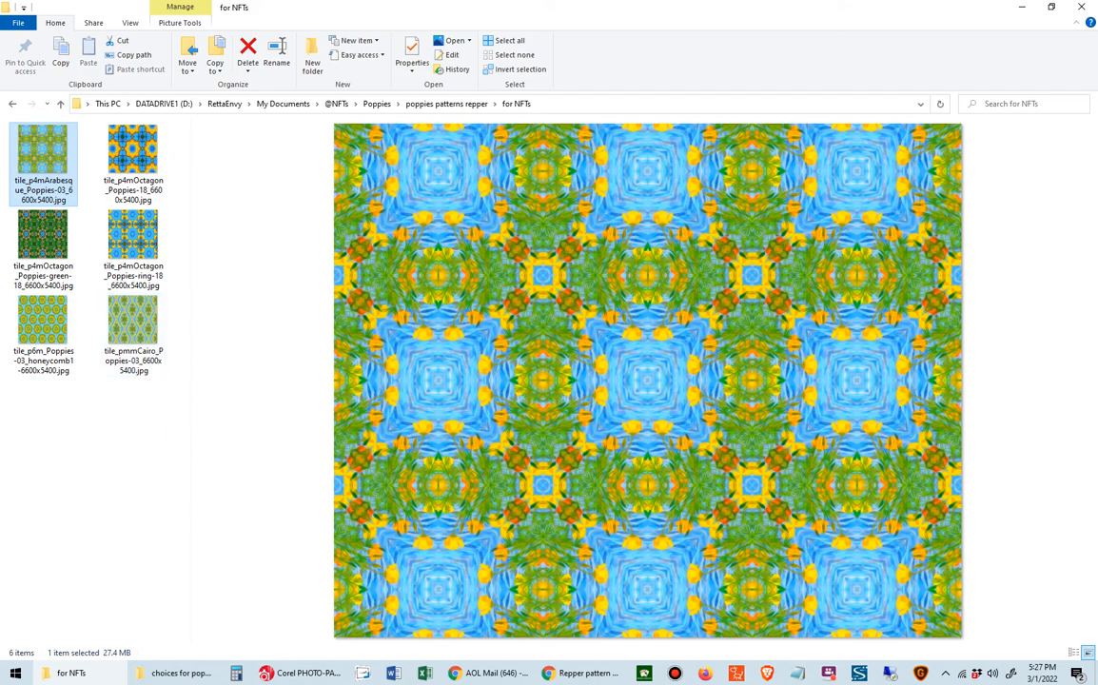
Step: Switch to Corel PHOTO-PAINT and create a blank 24-bit RGB image of 6,600 × 5,400 pixels at 300 dpi
mouse_move(302, 673)
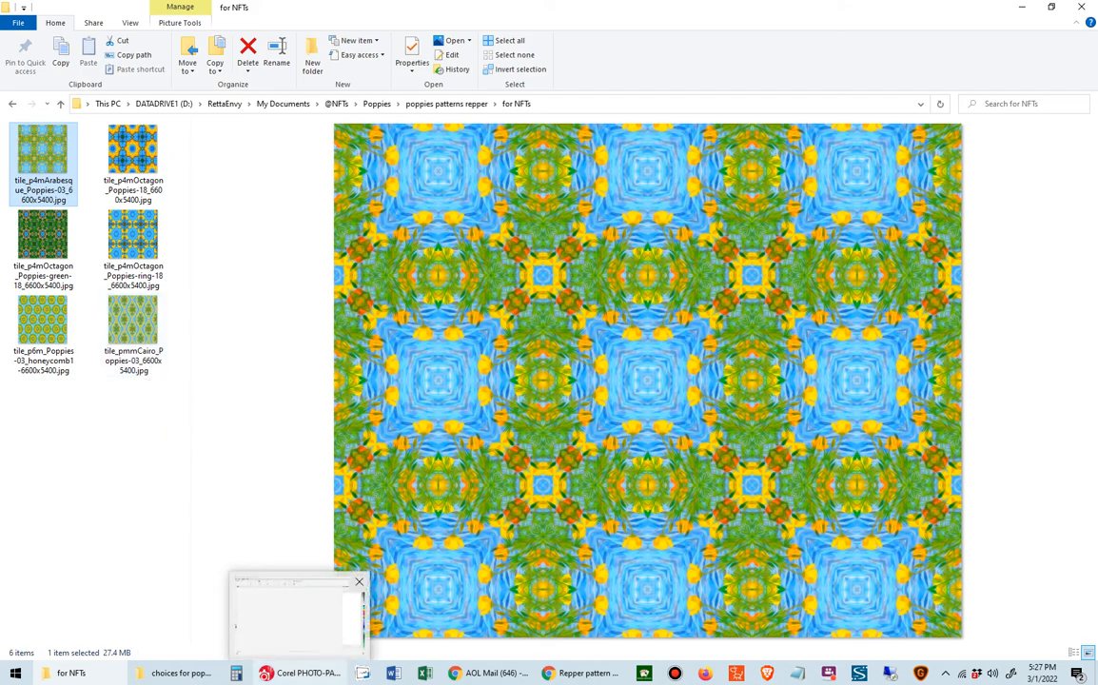
left_click(302, 672)
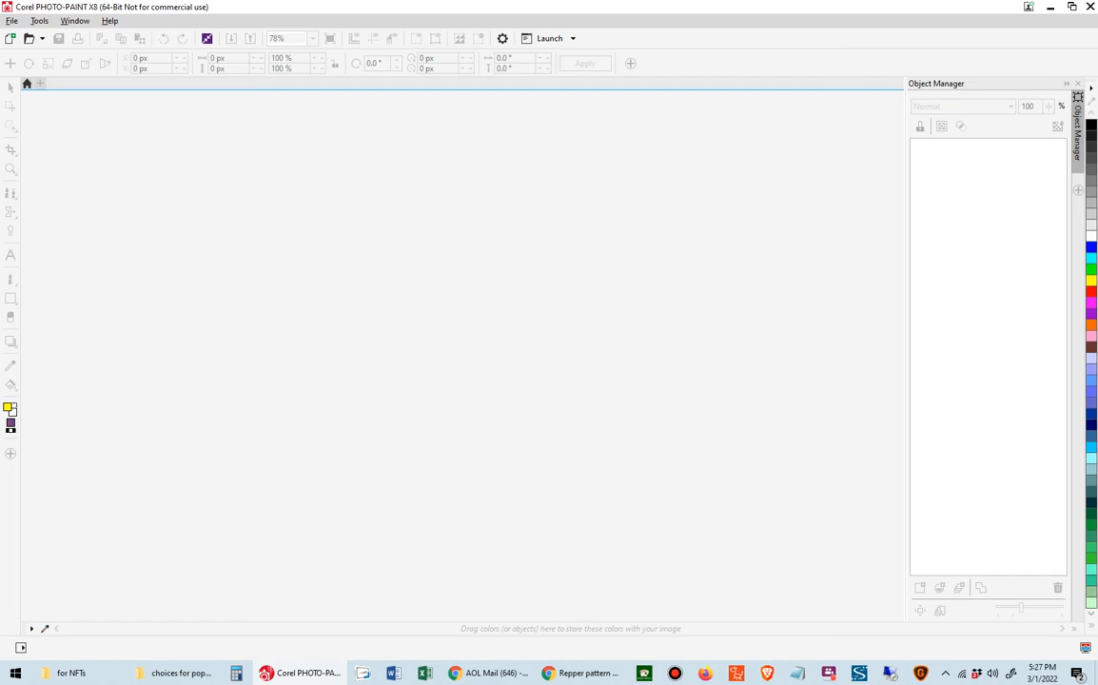
left_click(10, 38)
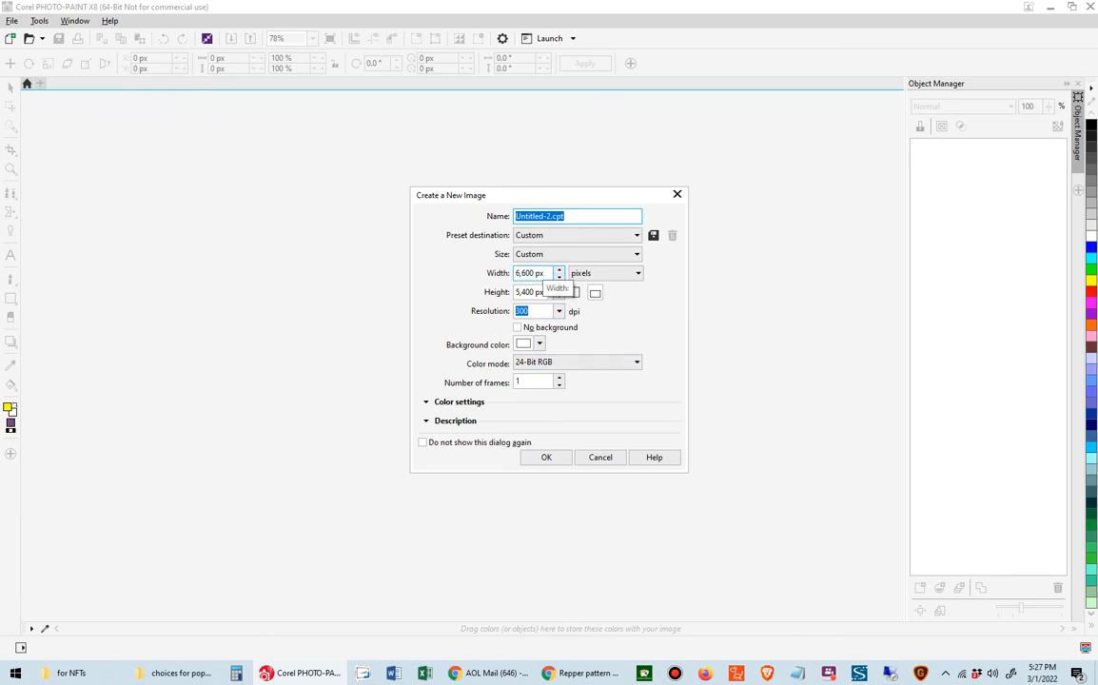
key("Return")
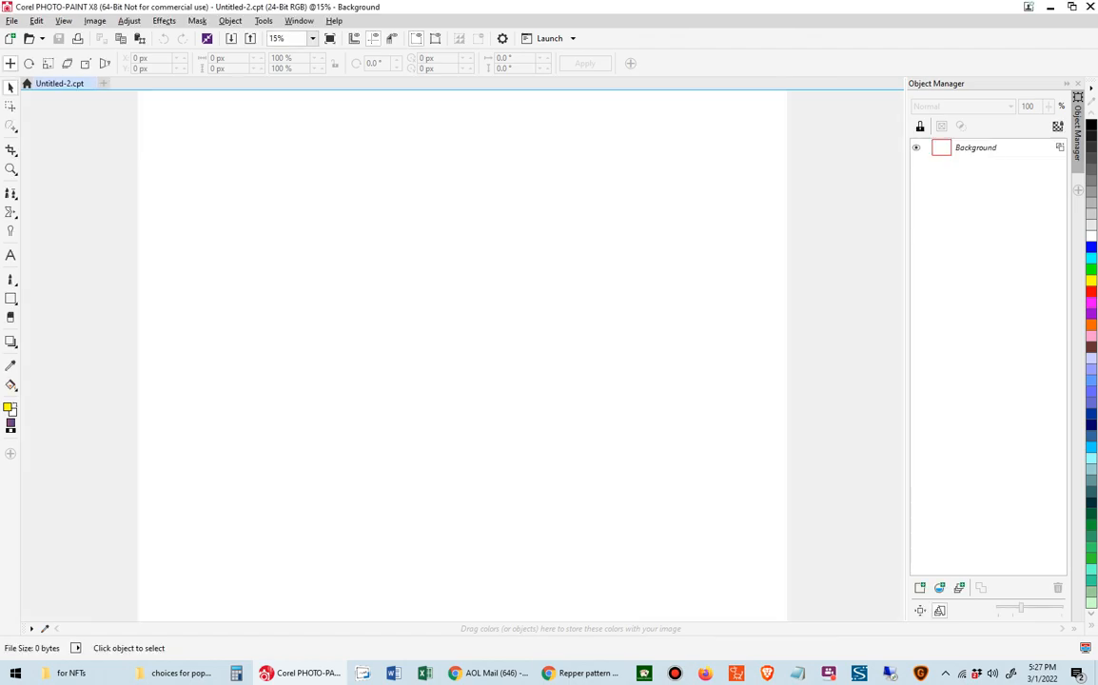
Step: Switch back to Repper in Chrome and display the pattern as a repeating surface for export
mouse_move(581, 672)
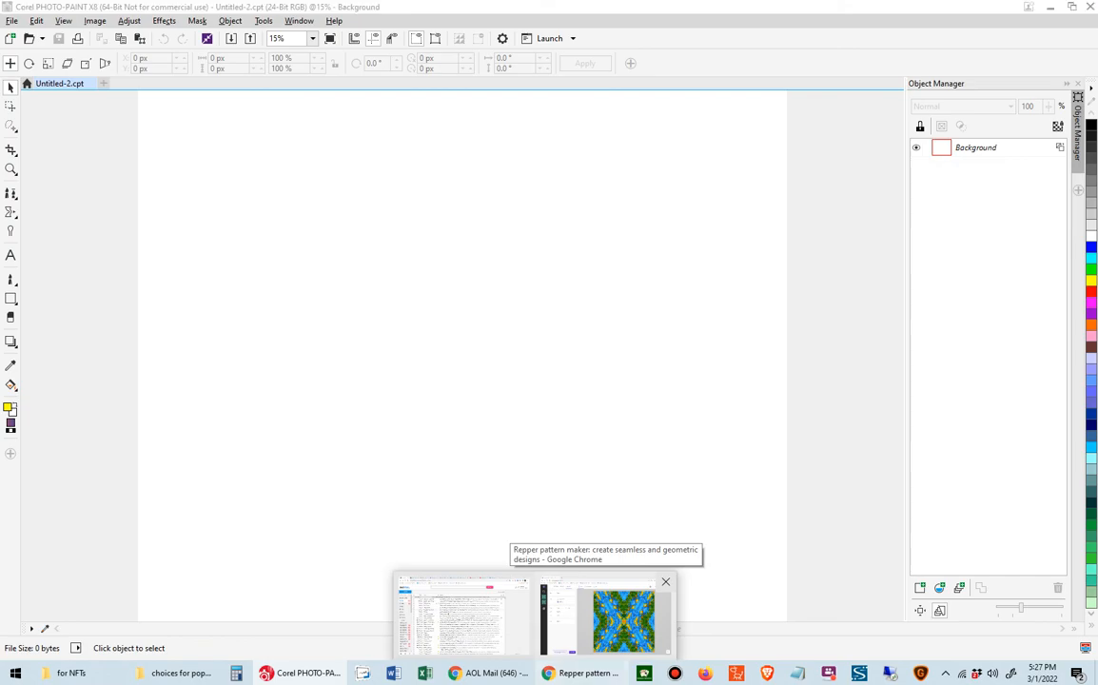
left_click(606, 618)
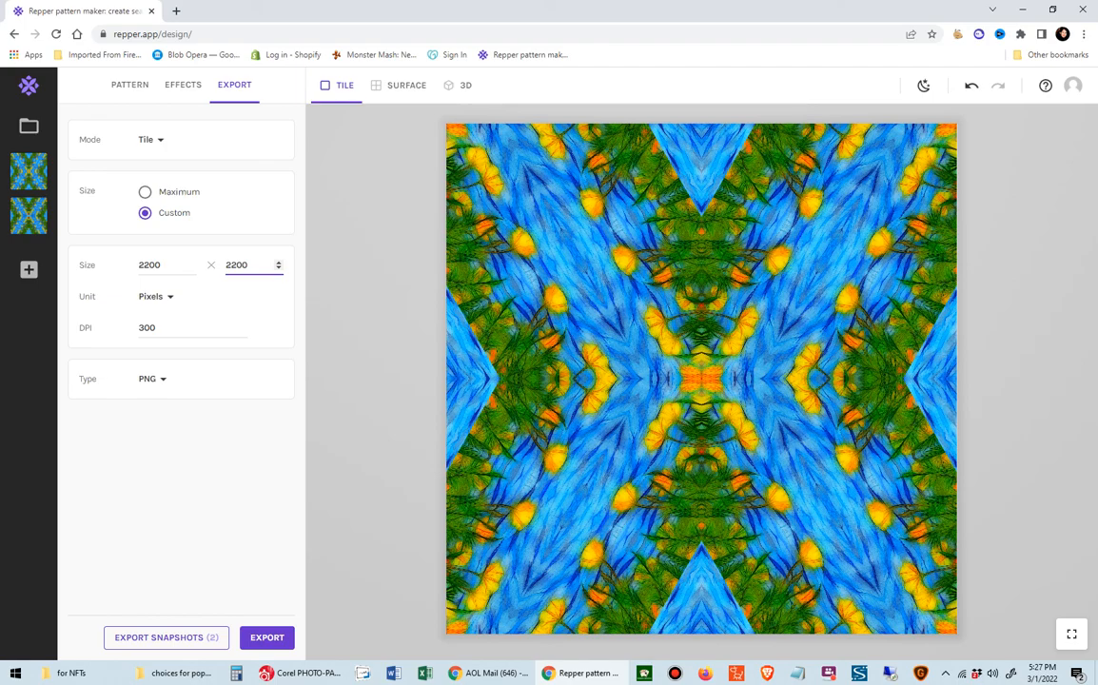
left_click(399, 85)
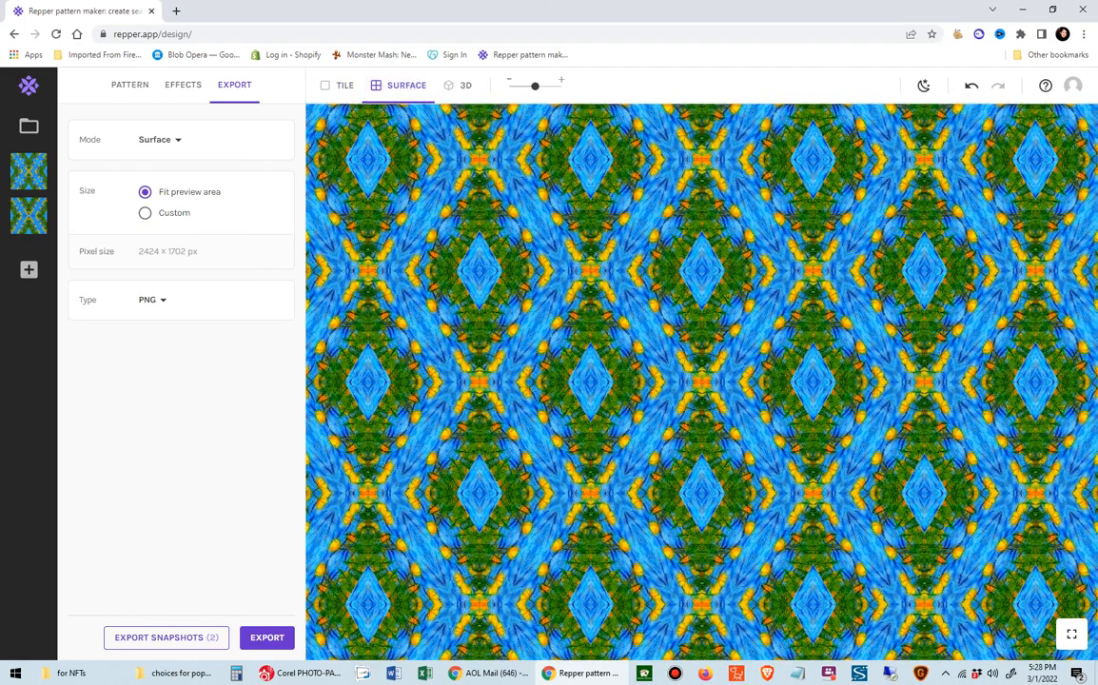